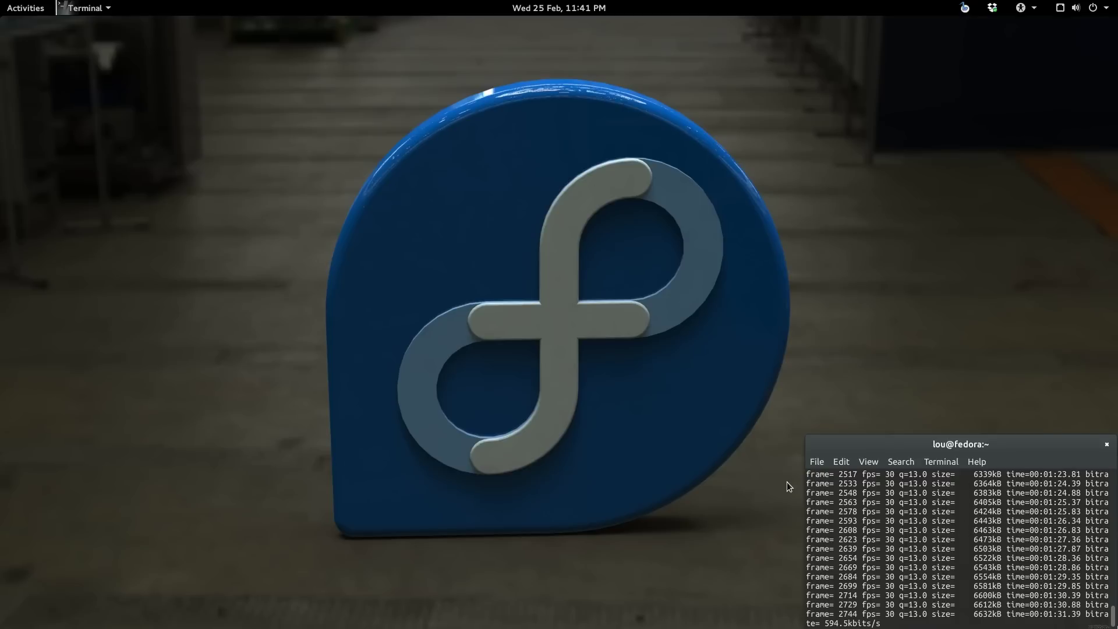
Step: Launch GNOME Boxes from the Activities dash and reposition its empty window on screen
click(23, 8)
click(26, 512)
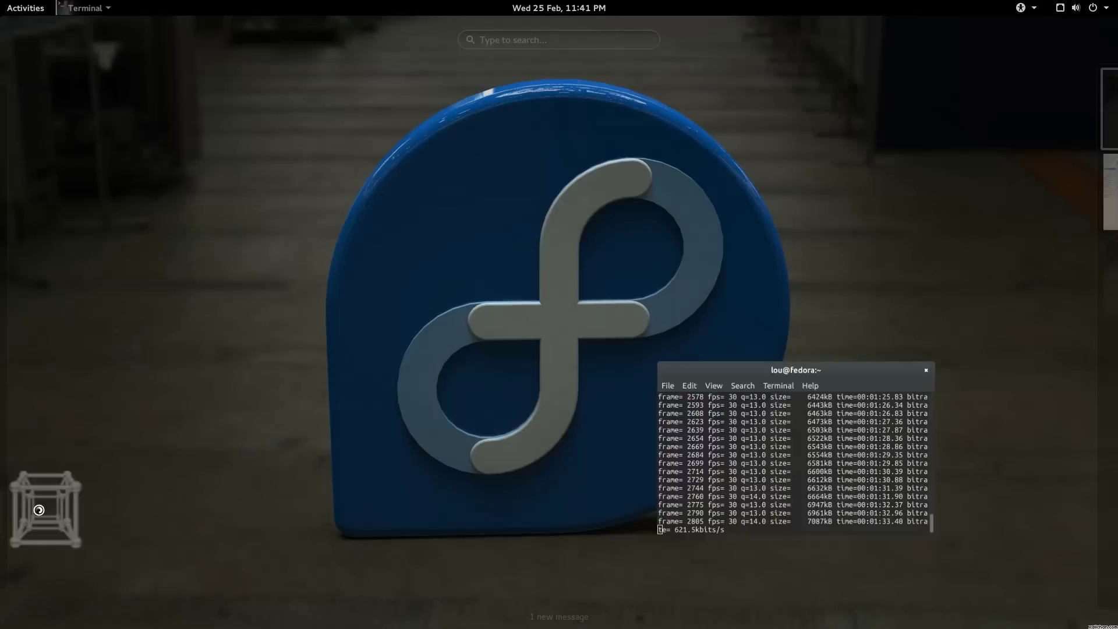
drag(526, 52, 571, 56)
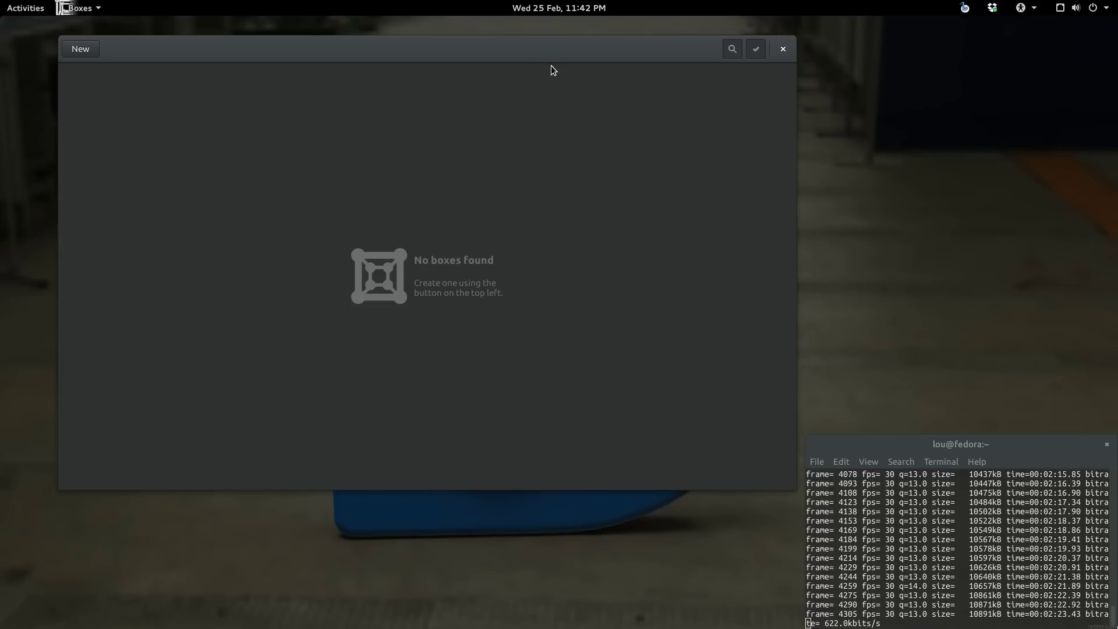
drag(556, 53, 543, 51)
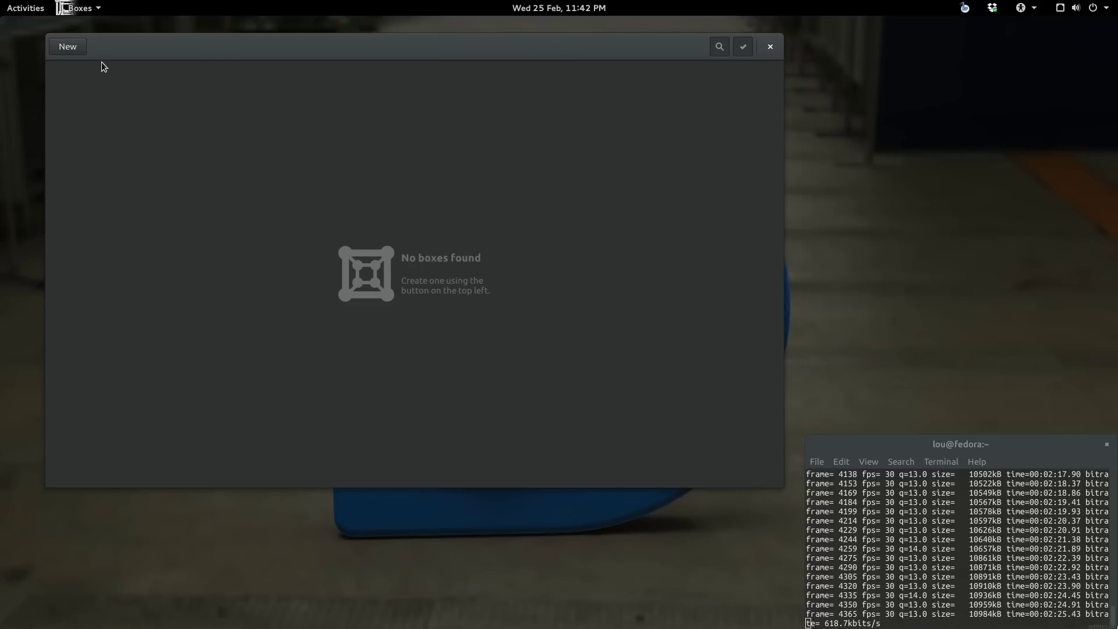
Step: Start a new box from the Fedora Live Workstation ISO and raise its memory to 6.0 GiB
click(68, 49)
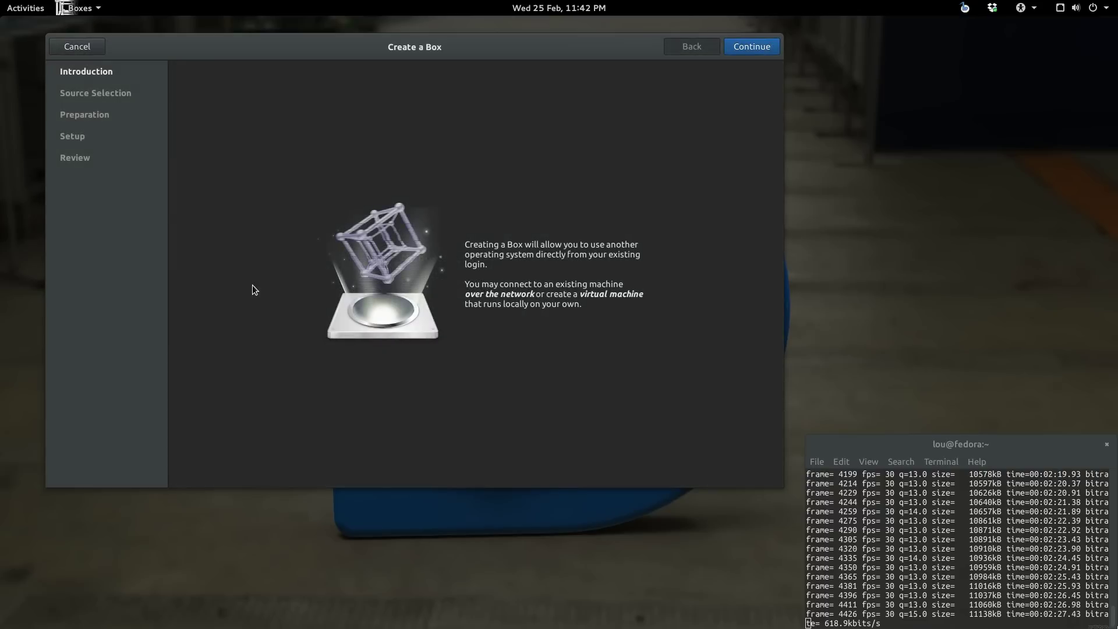
click(743, 47)
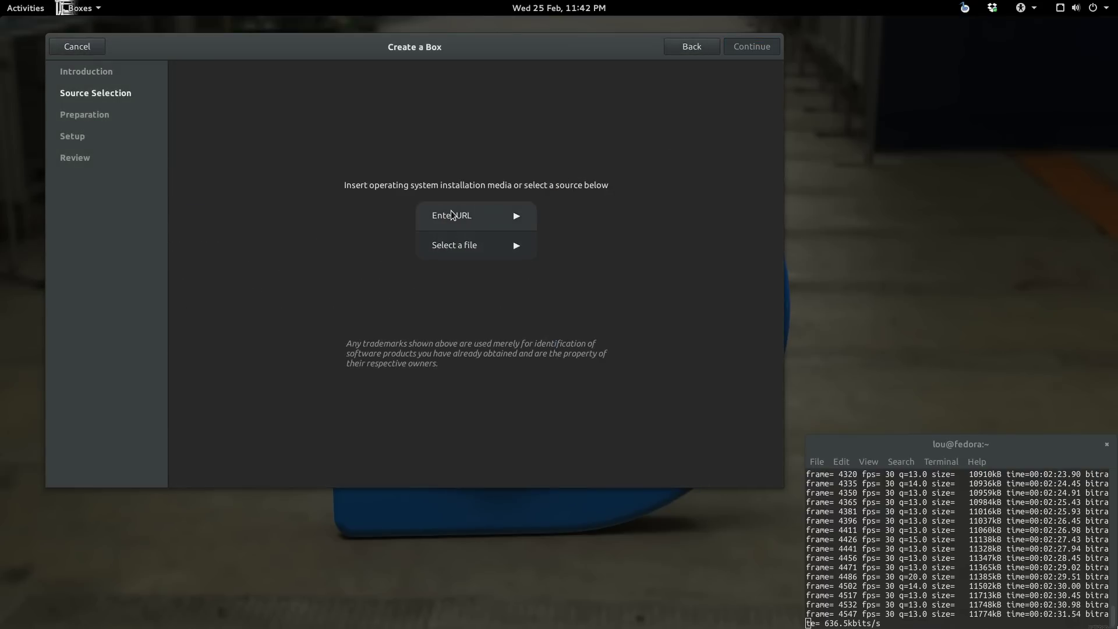
click(451, 250)
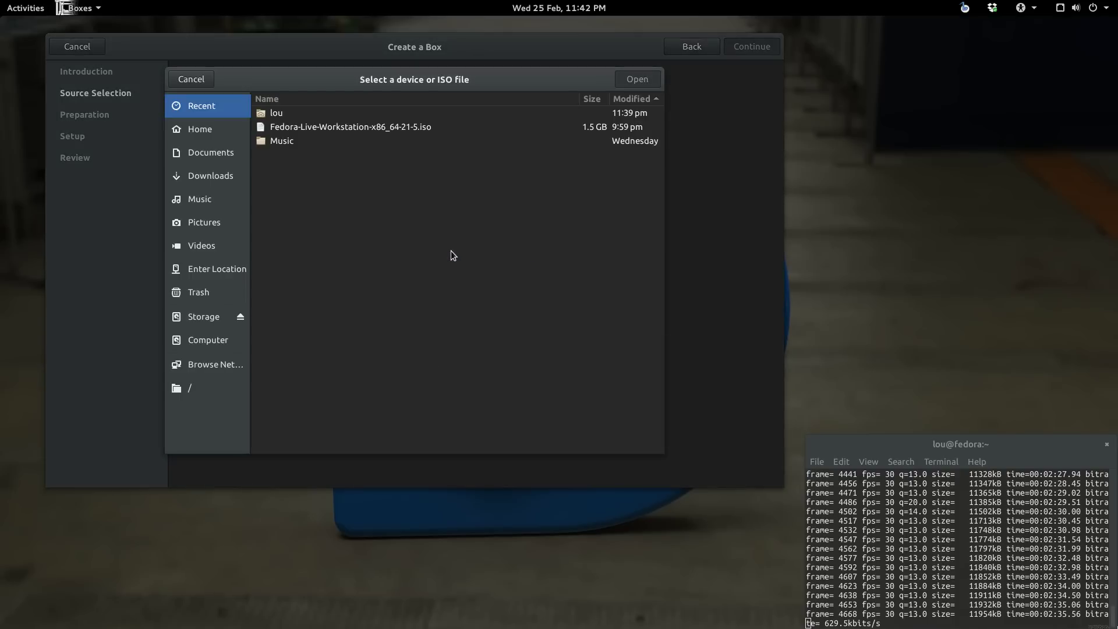
click(397, 130)
click(637, 79)
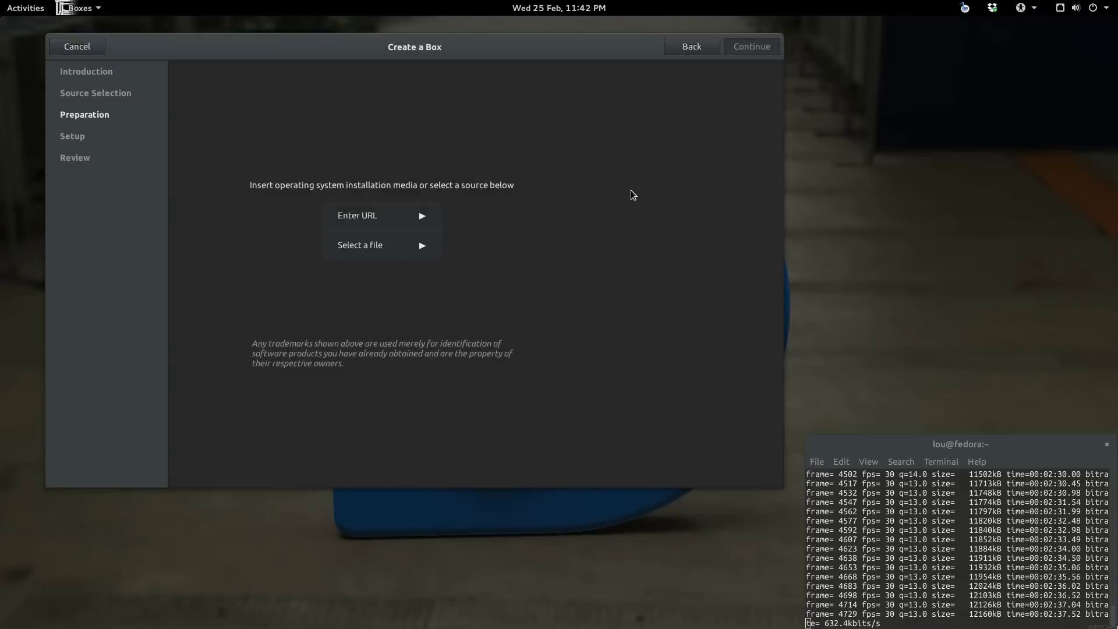
click(551, 299)
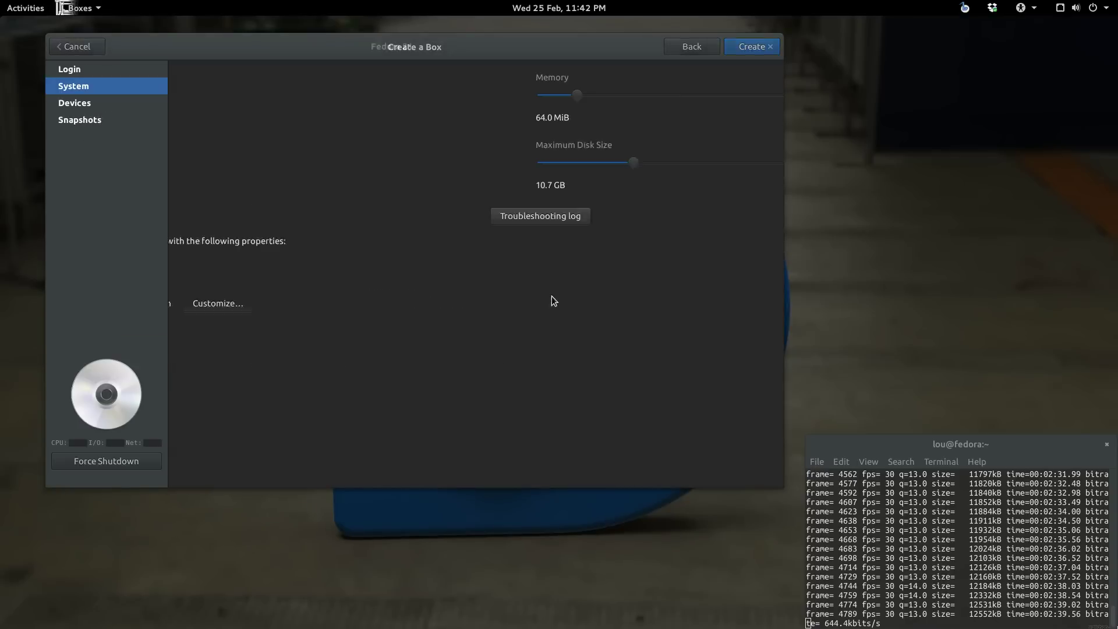
drag(222, 95, 406, 94)
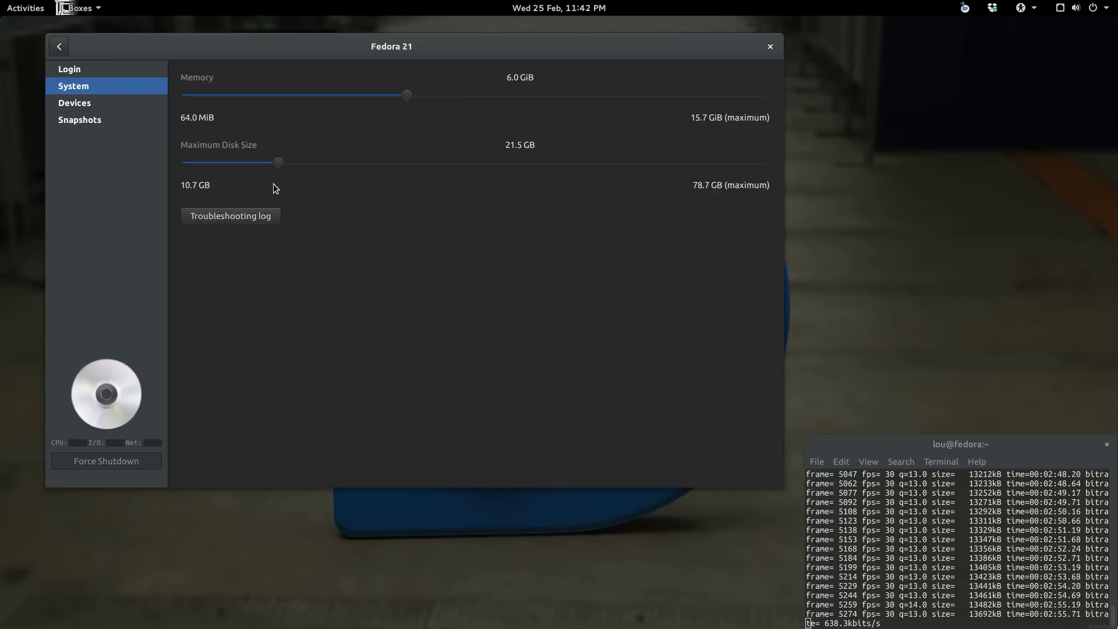
Step: Return to the review summary and create the Fedora 21 box so it boots
click(65, 46)
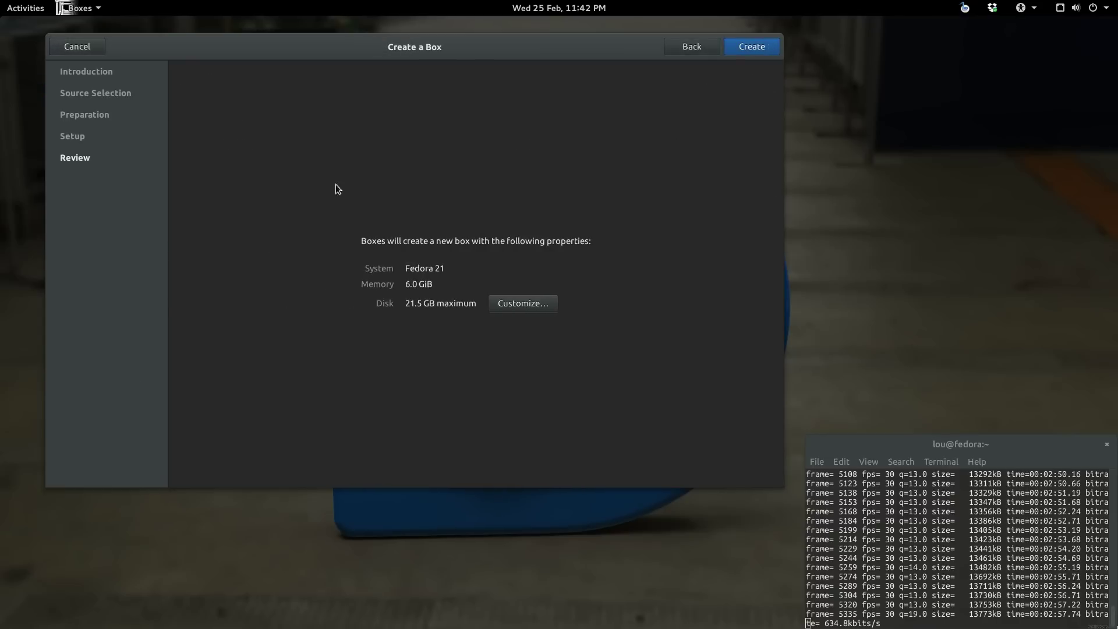
click(750, 48)
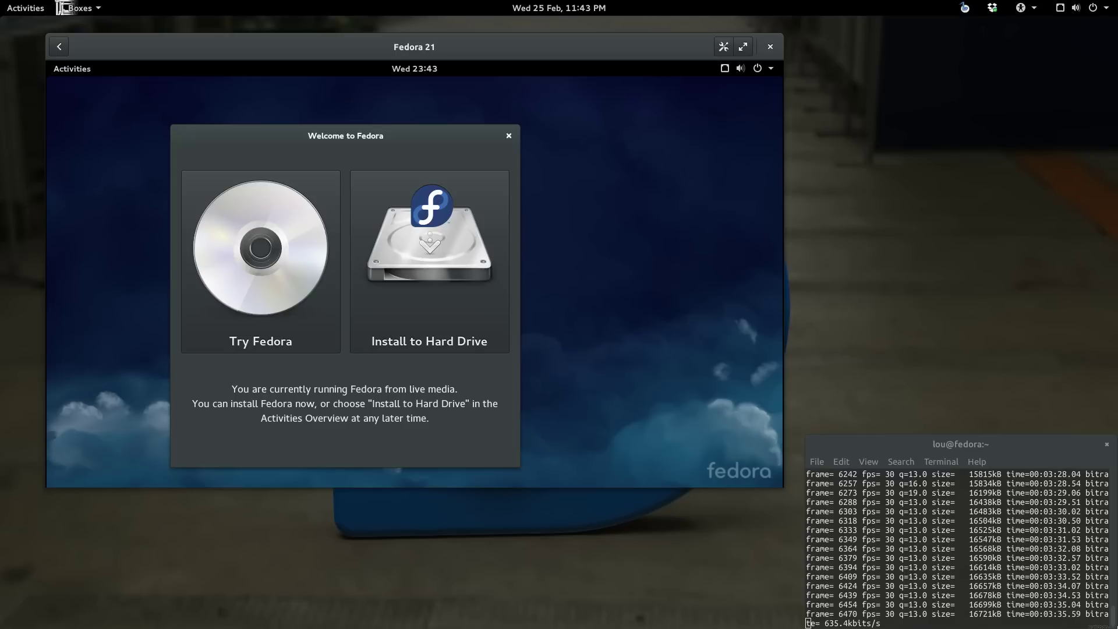
Step: Choose Install to Hard Drive from the Welcome to Fedora dialog
click(438, 247)
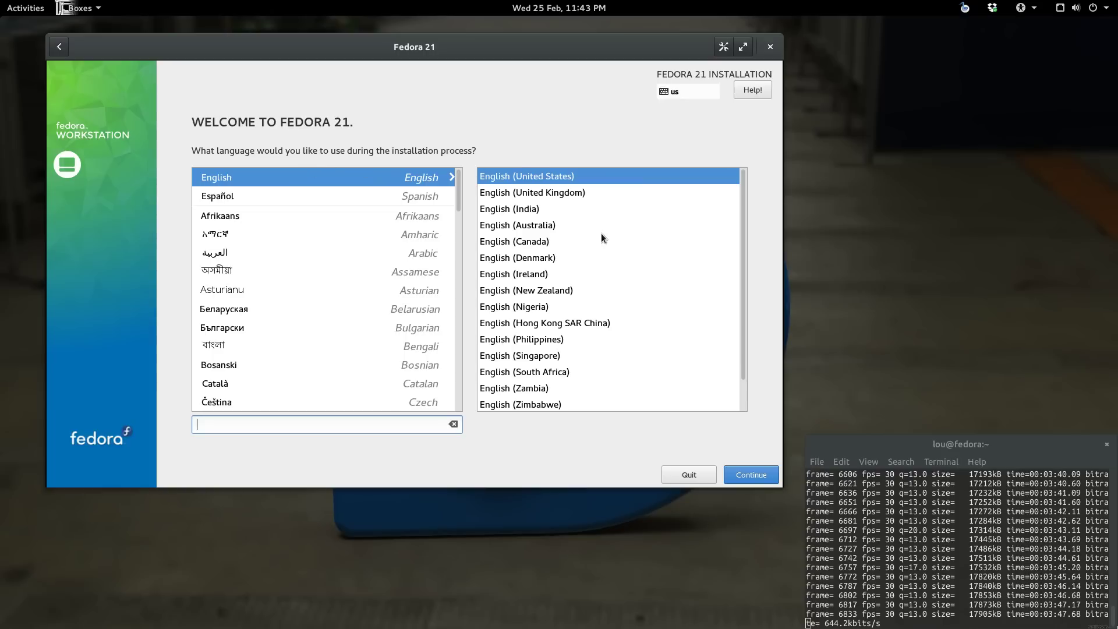
Step: Keep English as the installer language and confirm the Americas/New York timezone
click(752, 475)
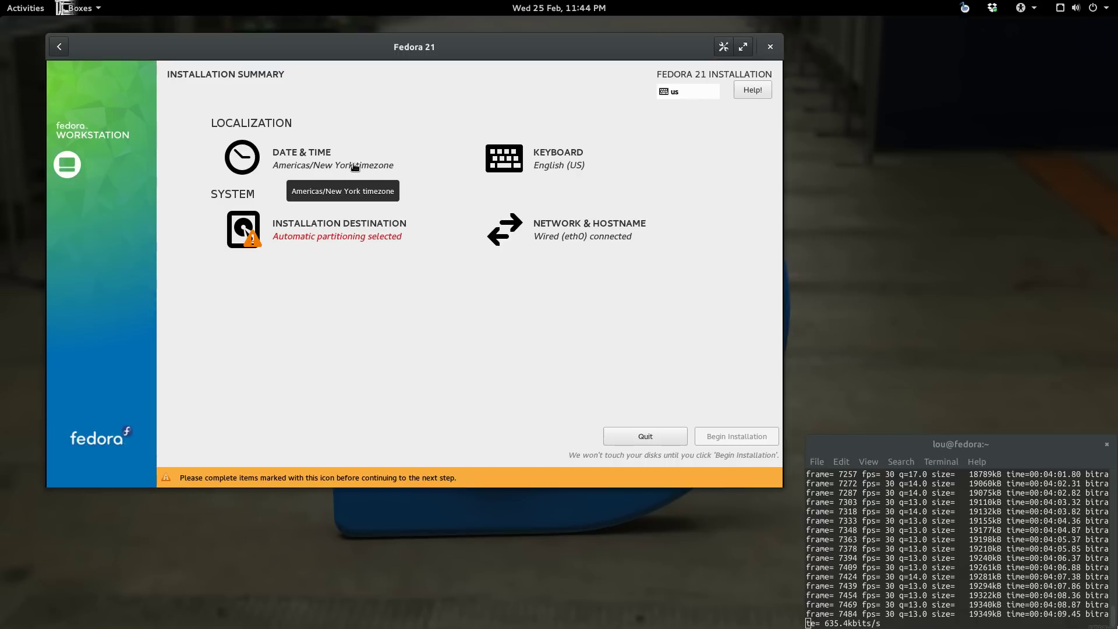
click(312, 158)
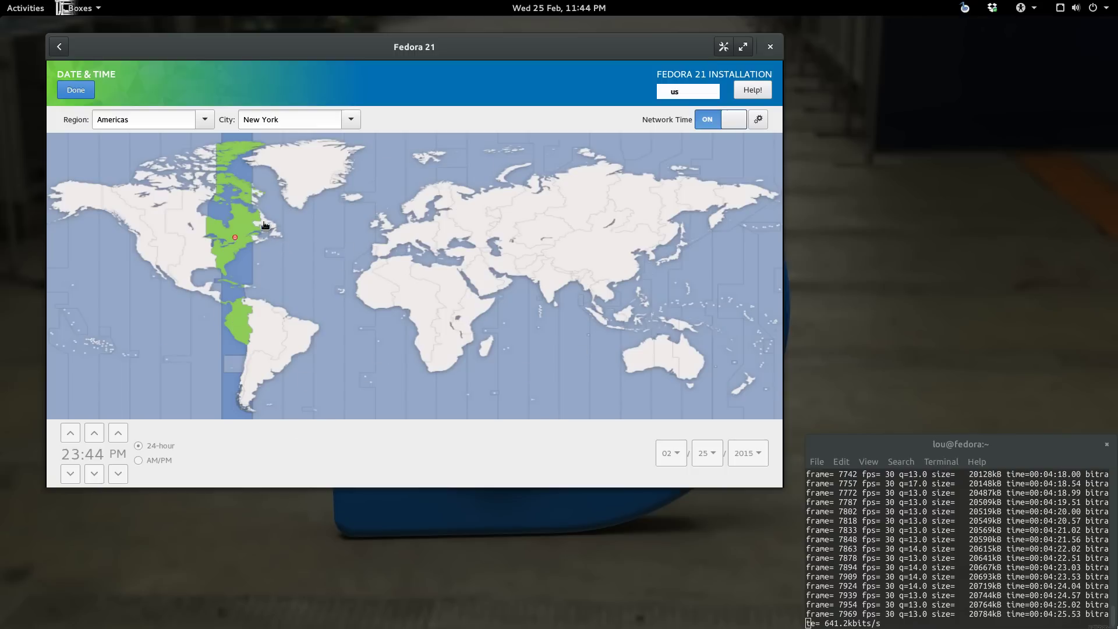
click(77, 91)
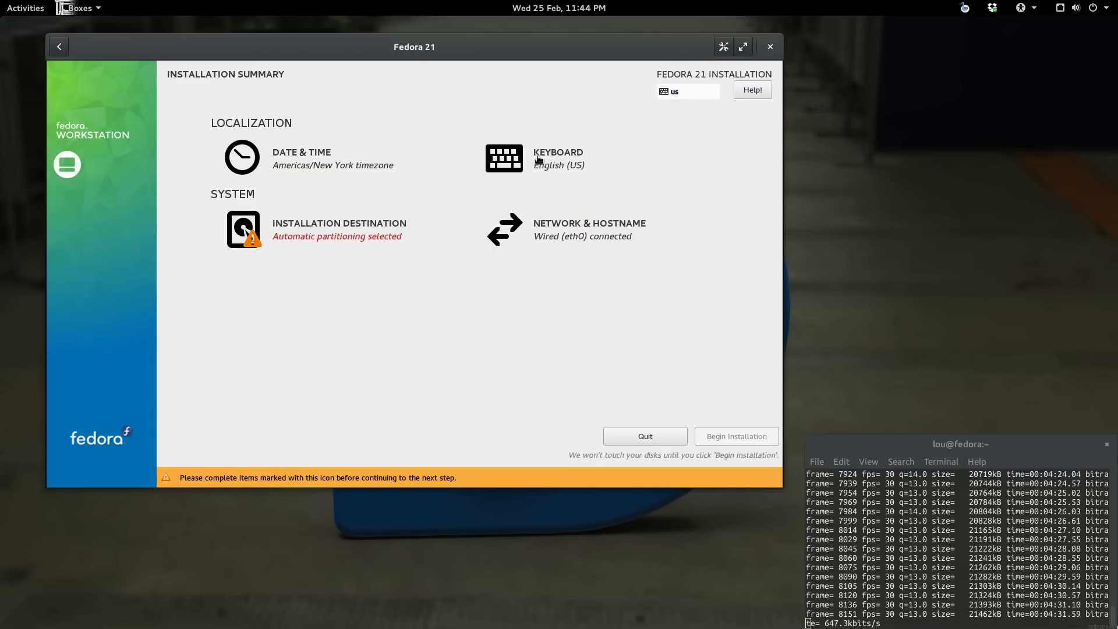
Step: Confirm automatic partitioning of the 20 GiB disk and bring up the Network & Hostname page
click(307, 239)
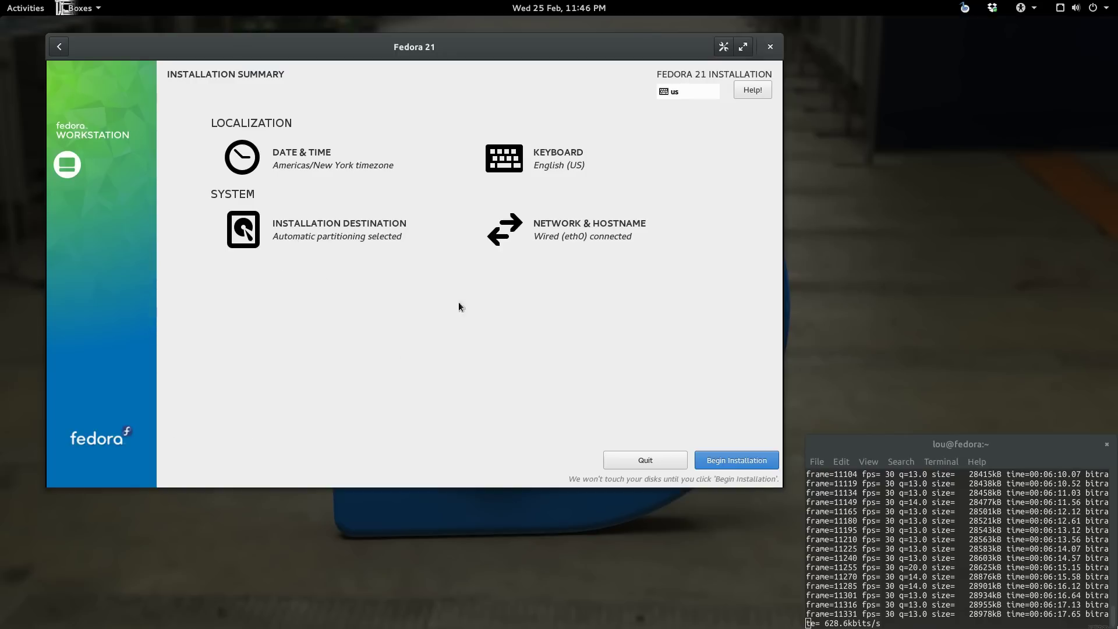
click(552, 240)
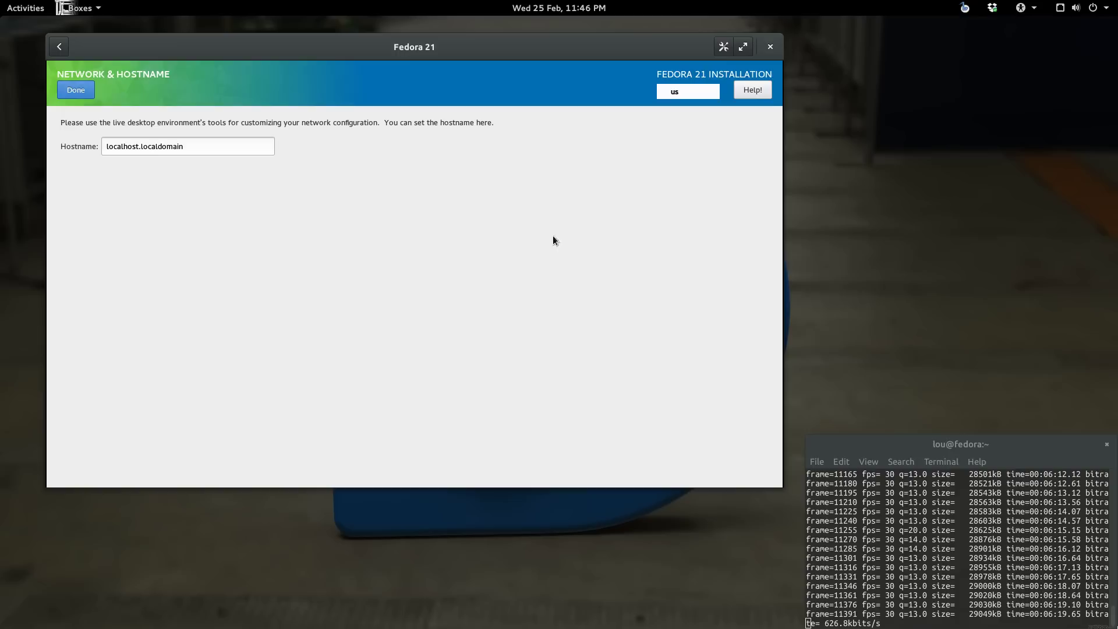
Step: Focus the Hostname field, then open a second Terminal window from the dash
click(225, 145)
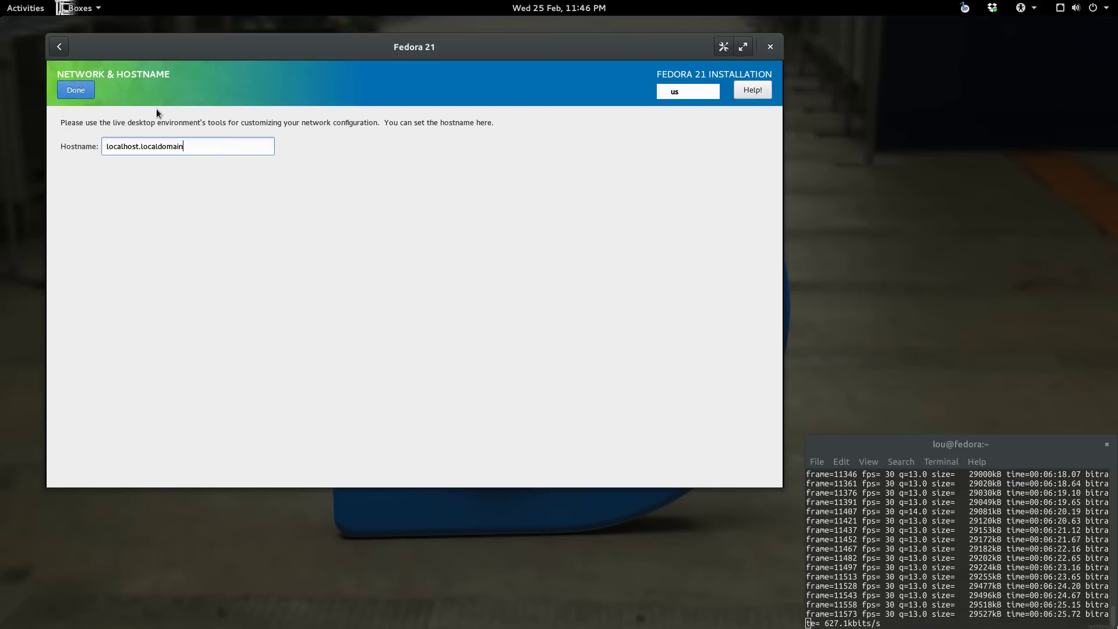
mouse_move(1, 2)
right_click(27, 163)
click(104, 146)
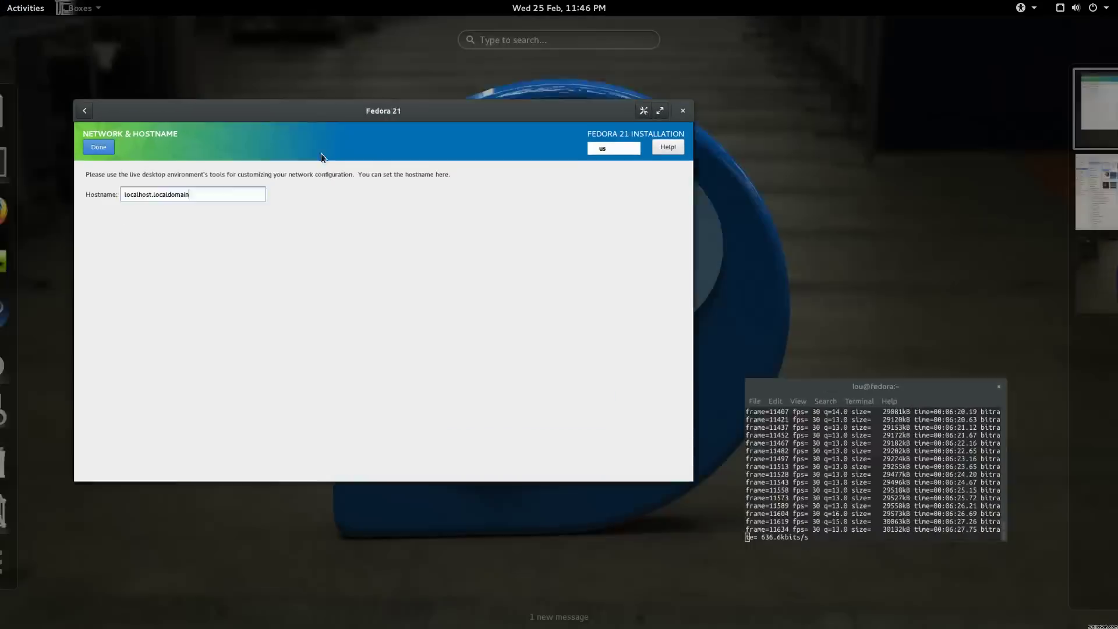
Step: Resize and move the new terminal window to the upper right of the screen
double_click(990, 48)
drag(1006, 61, 1062, 62)
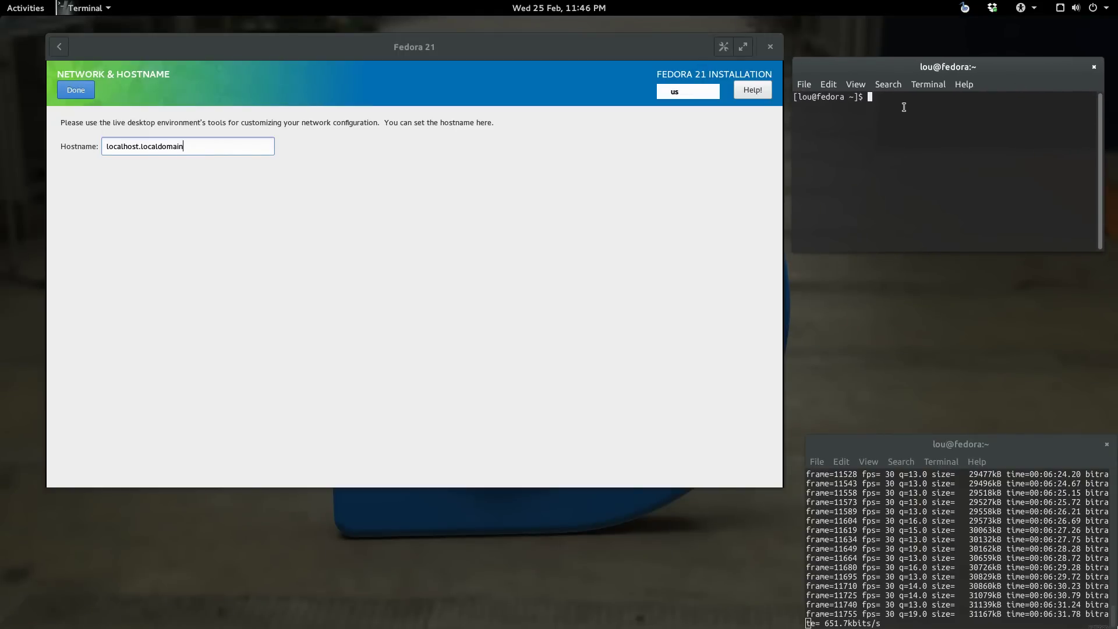
double_click(818, 97)
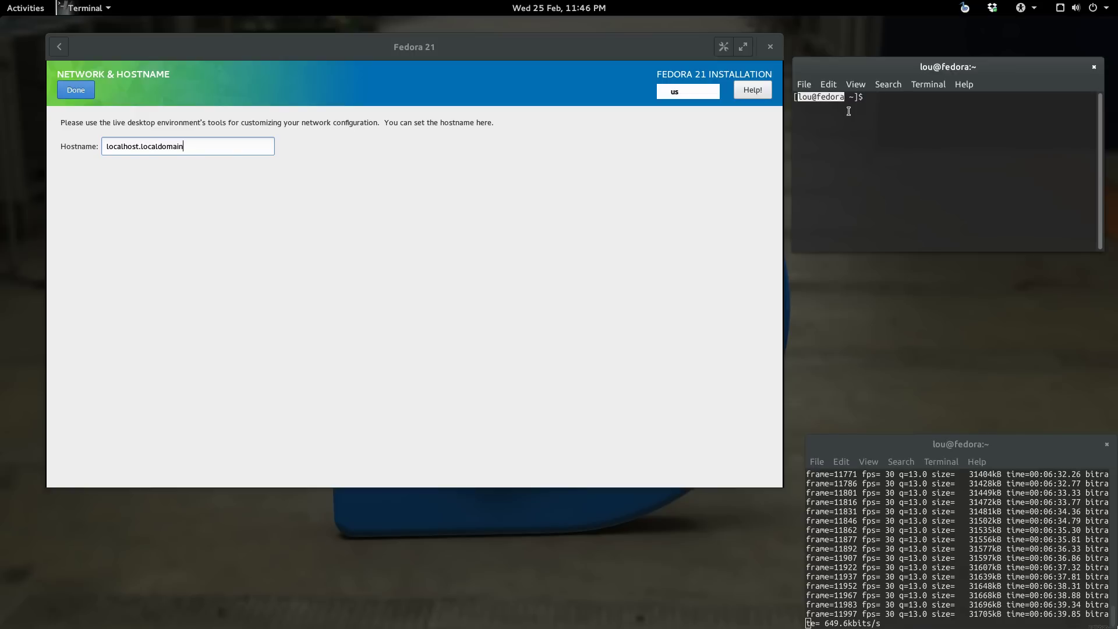
click(831, 116)
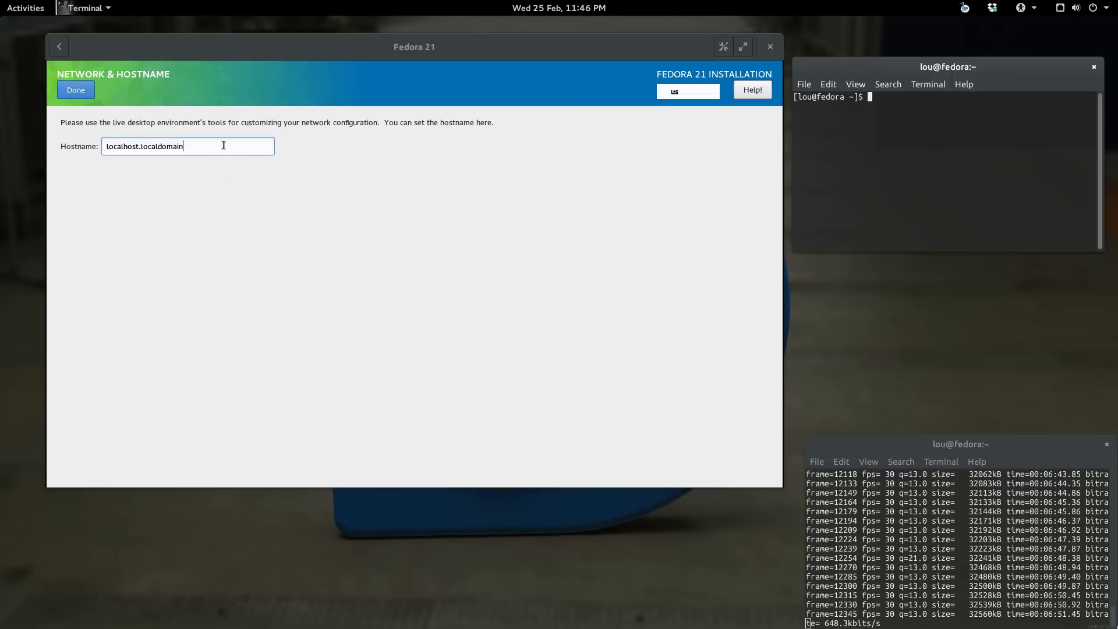
Step: Replace localhost.localdomain with hostname fedora21 and begin the Fedora installation
drag(221, 144, 88, 133)
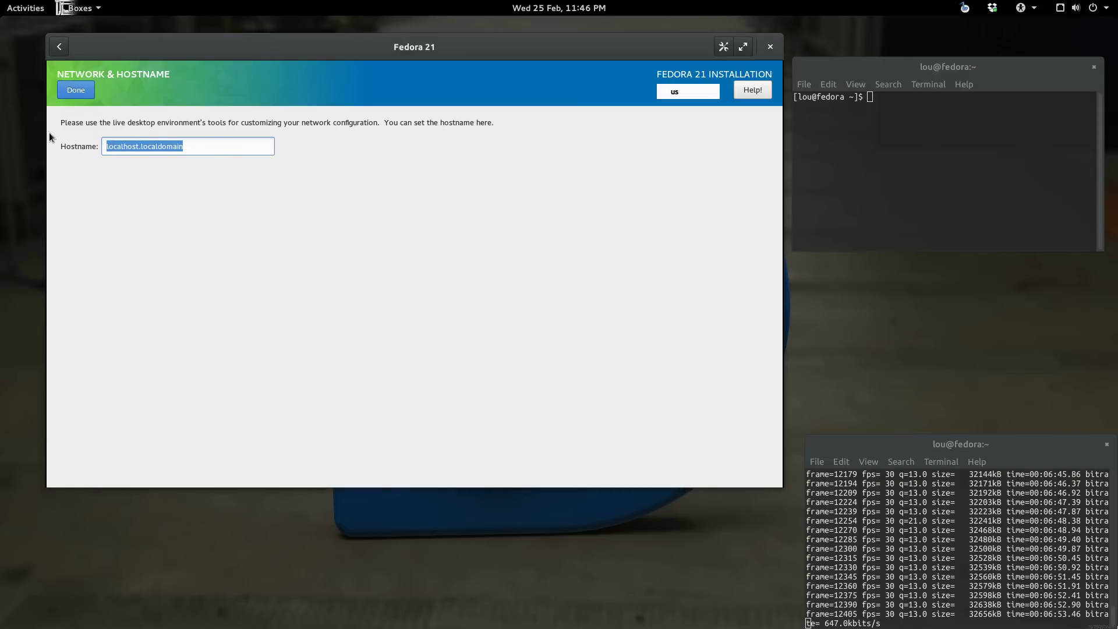
text(fedora21)
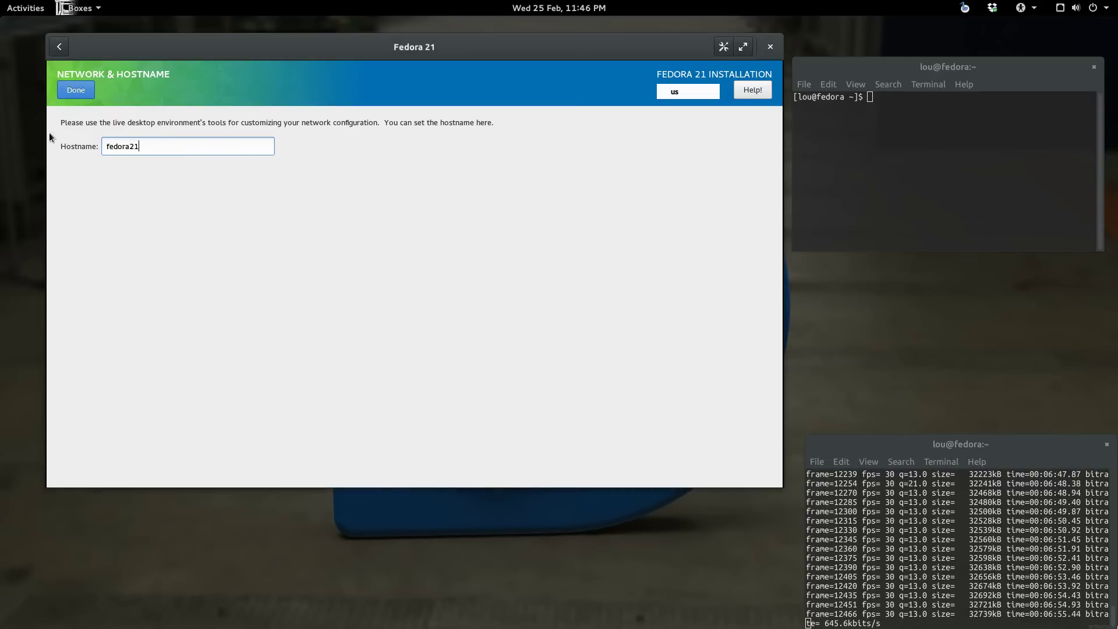
click(84, 87)
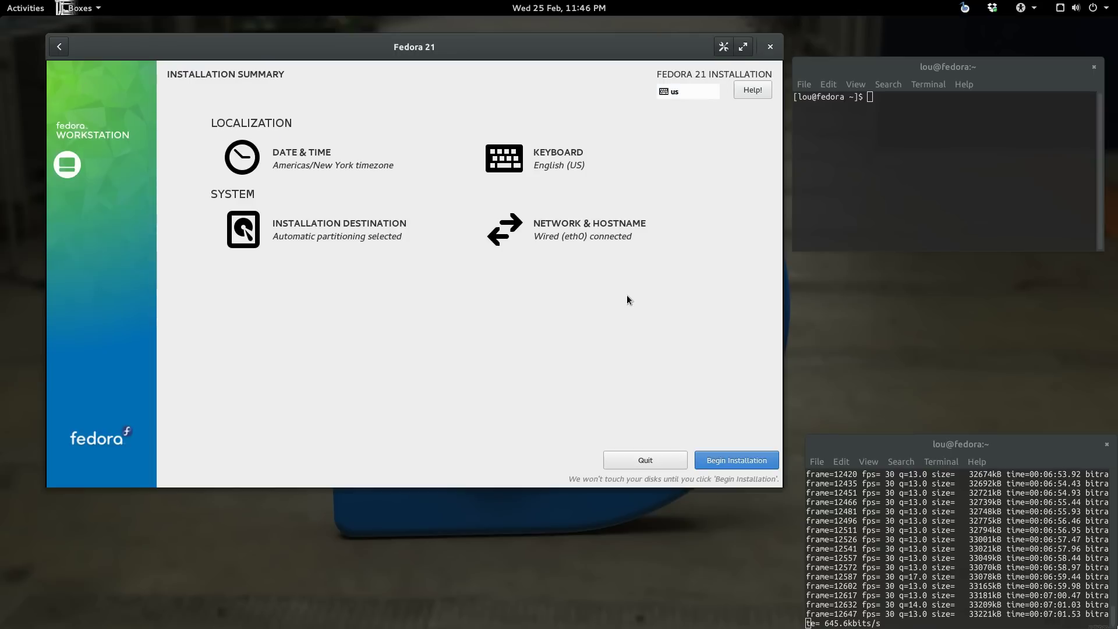
click(750, 461)
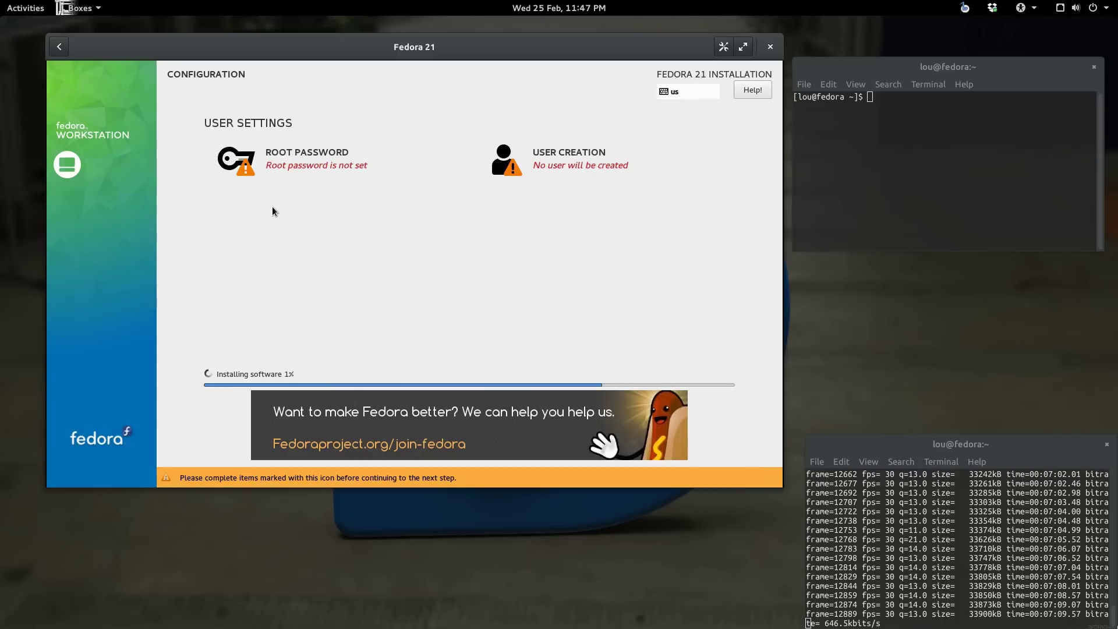
Step: Set and confirm the root password in the installer's Root Password page
click(292, 164)
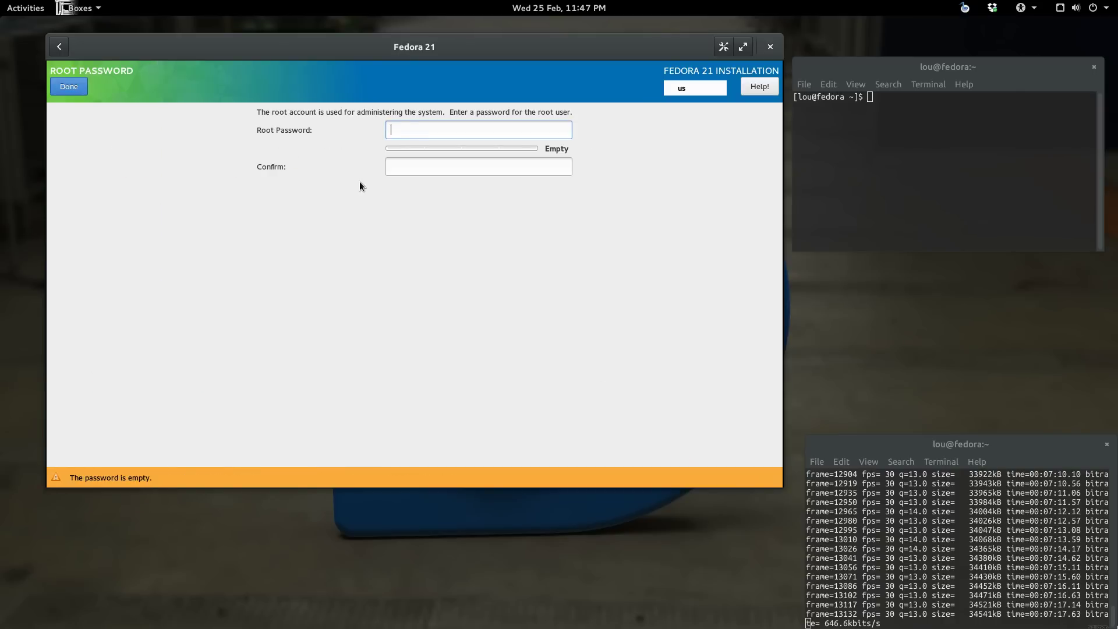
key(Tab)
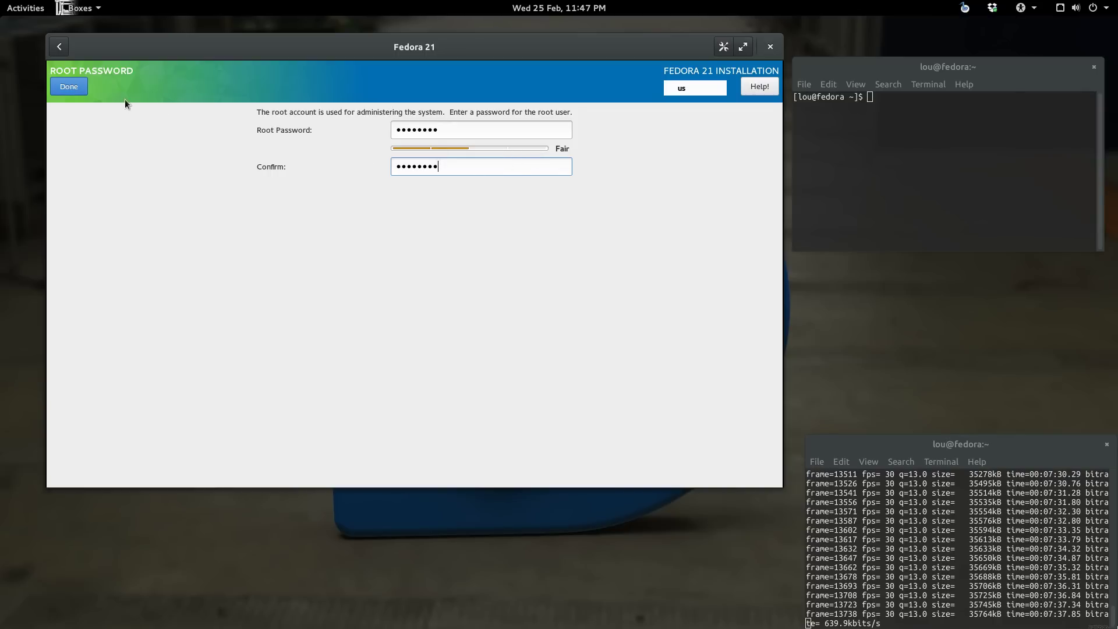
click(70, 87)
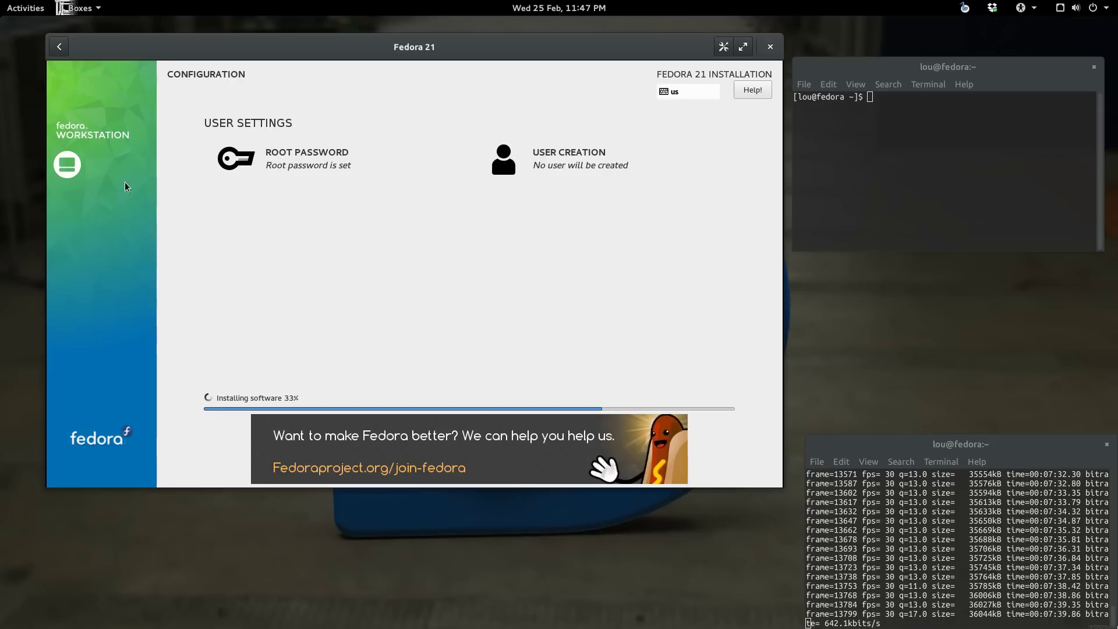
Step: Enter the new user's name and make the account an administrator
click(578, 162)
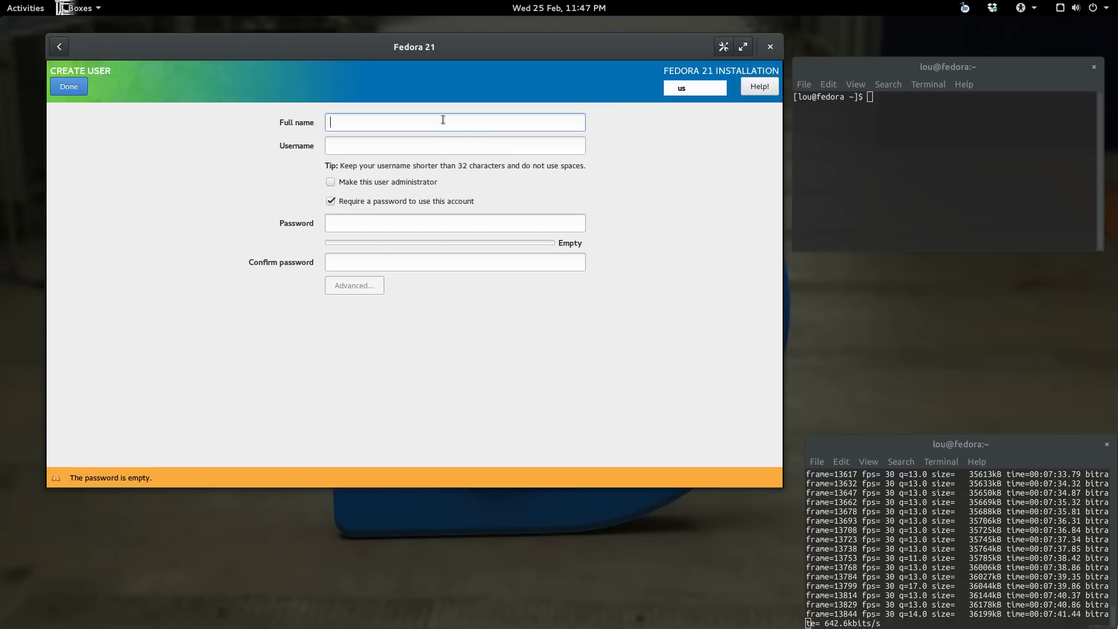
text(lou)
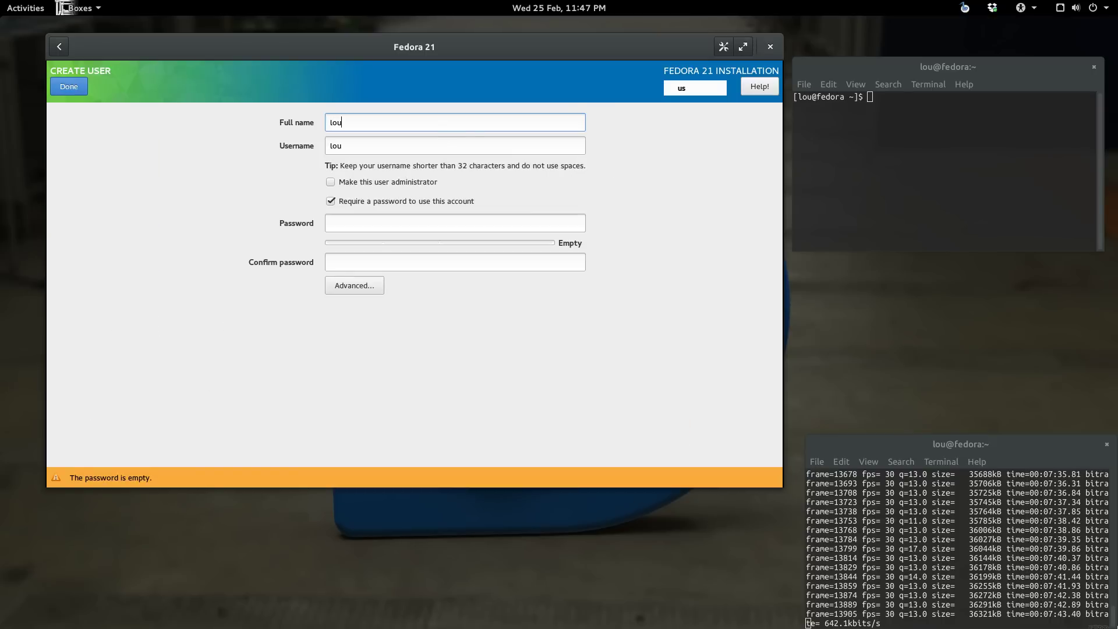
click(330, 184)
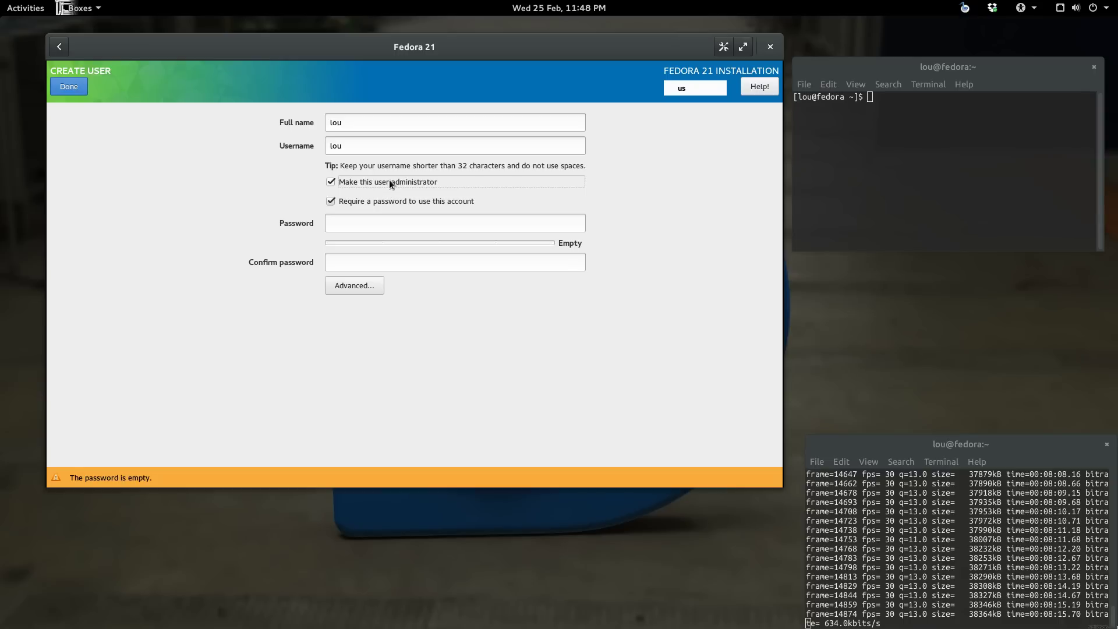
Step: Enter and confirm the user's password and accept the account settings
click(397, 223)
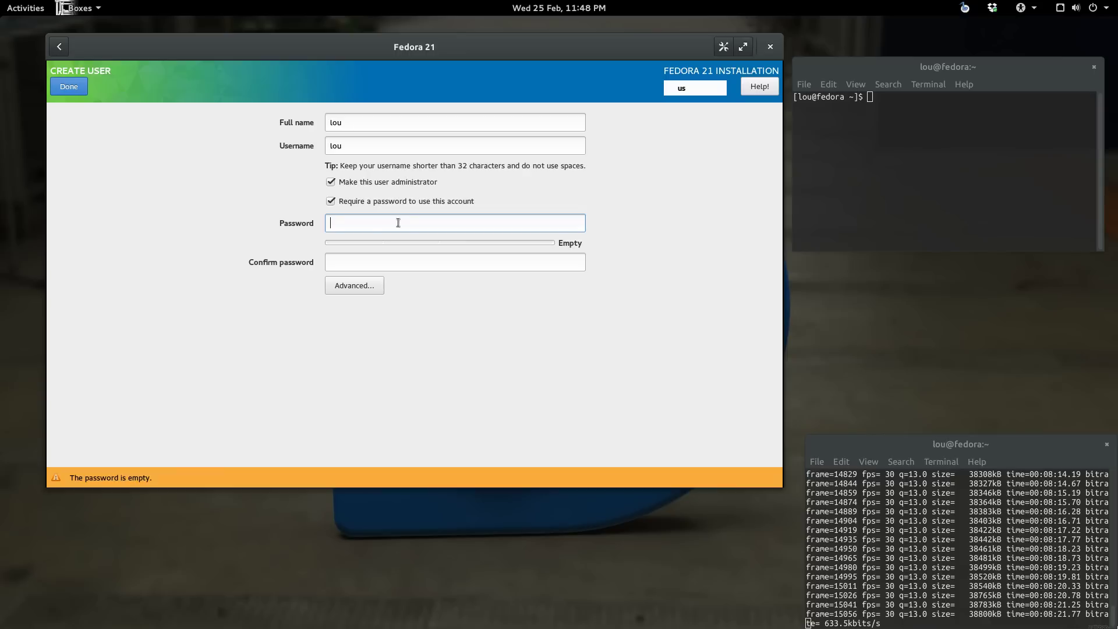
text(••••••••)
key(Tab)
text(••)
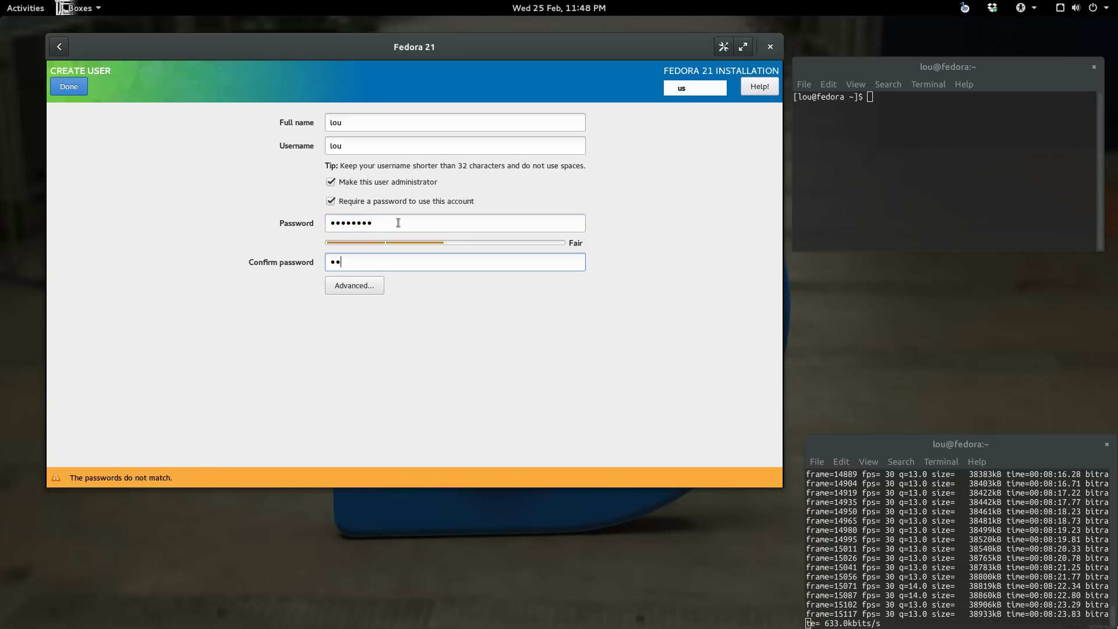
text(••••••)
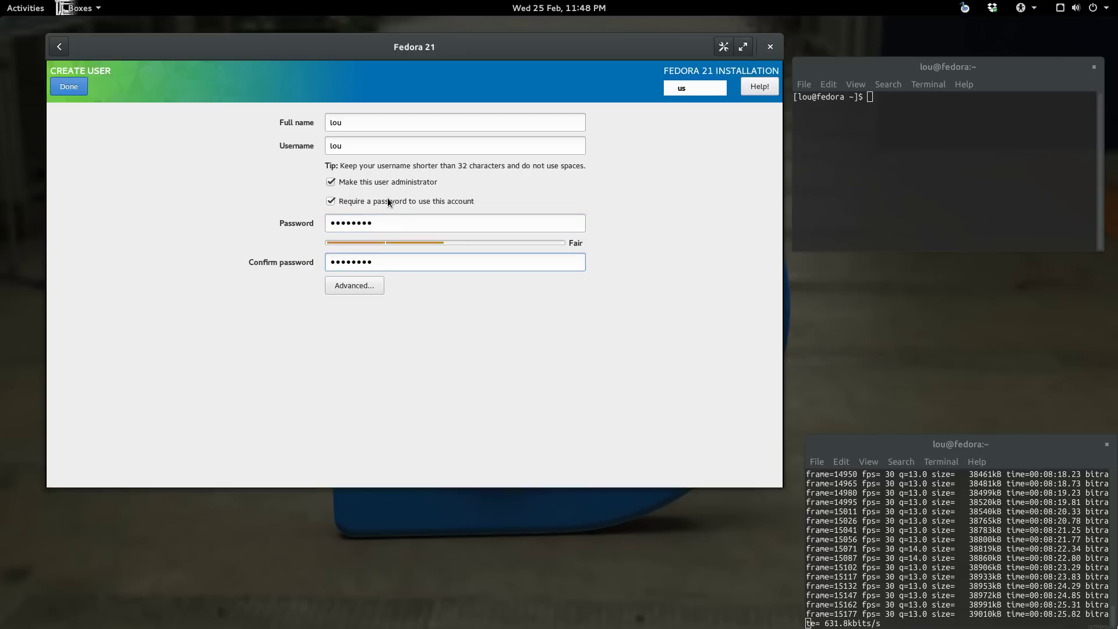
click(69, 87)
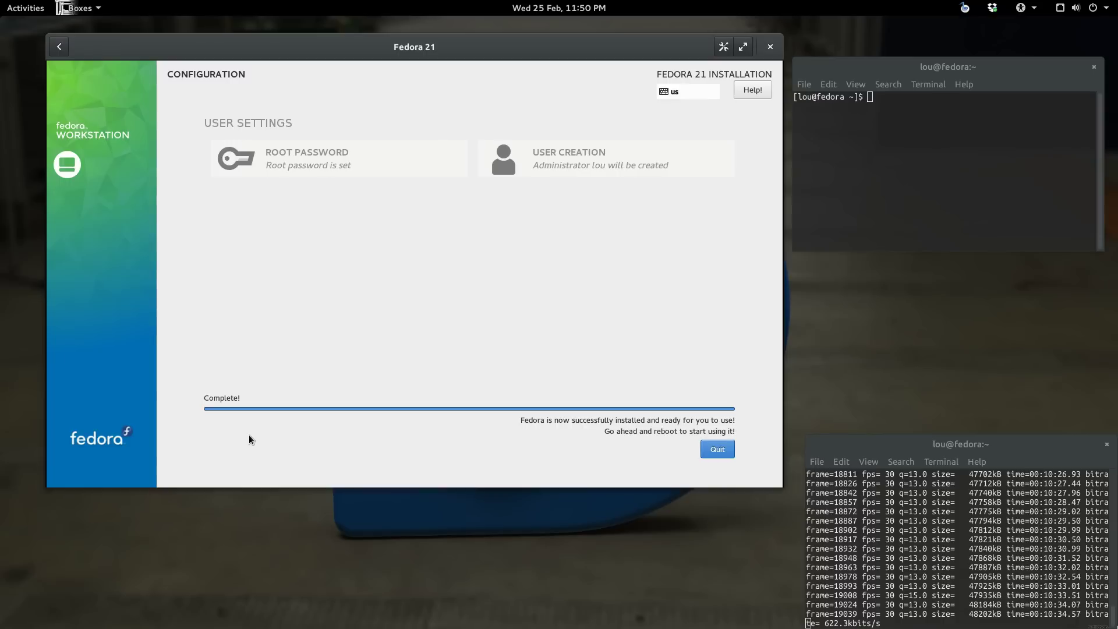
Step: Quit the finished installer, restart the Fedora 21 VM from its power menu, and reopen the box
click(718, 449)
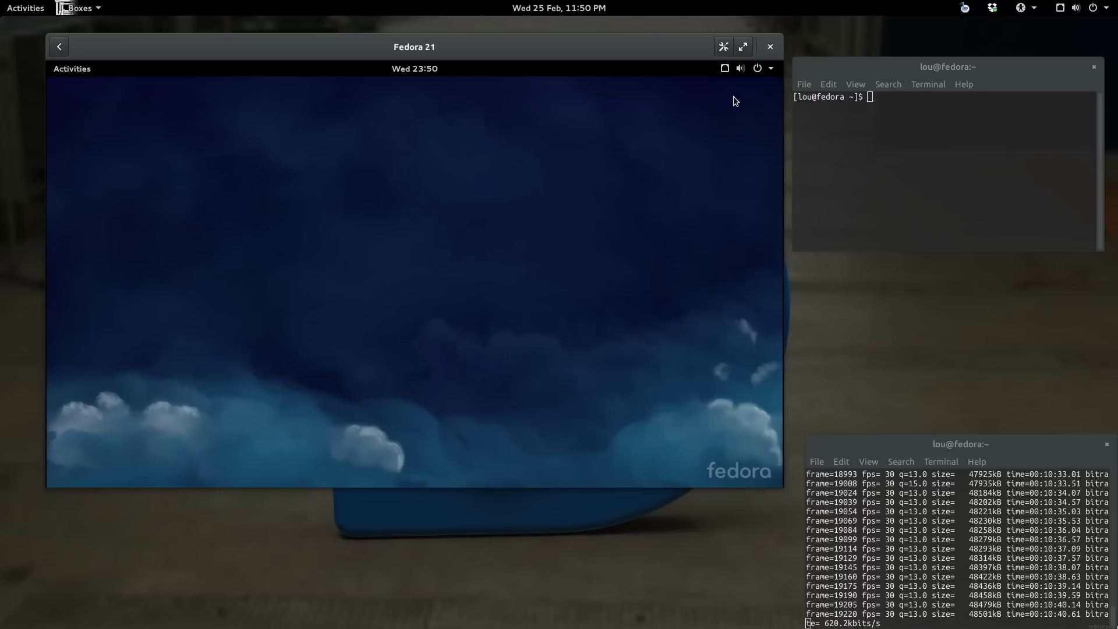
click(757, 70)
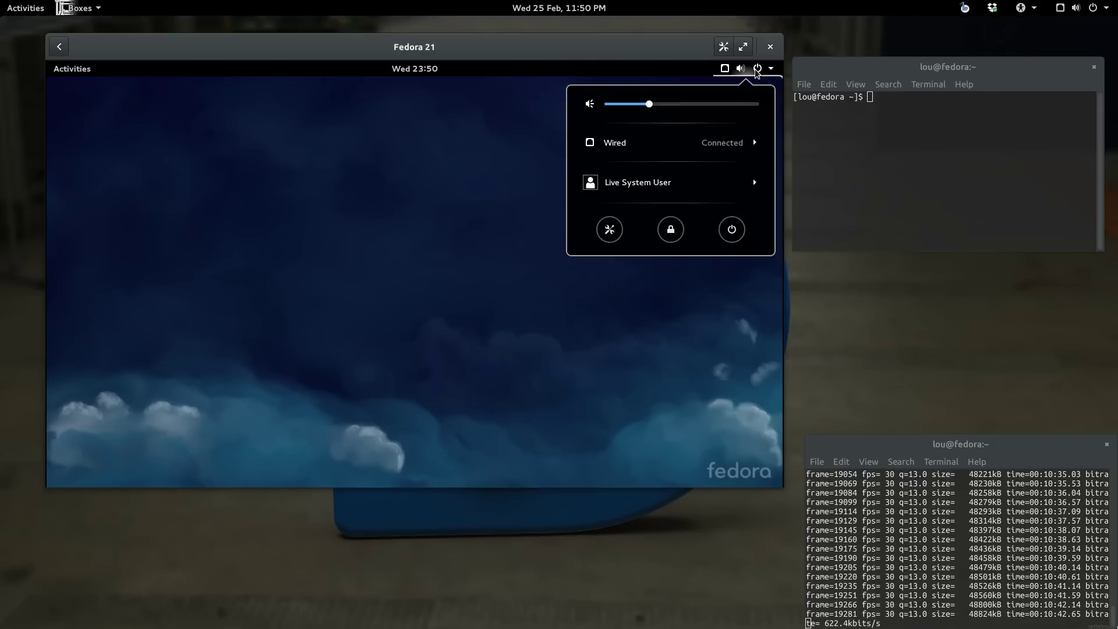
click(732, 229)
click(435, 316)
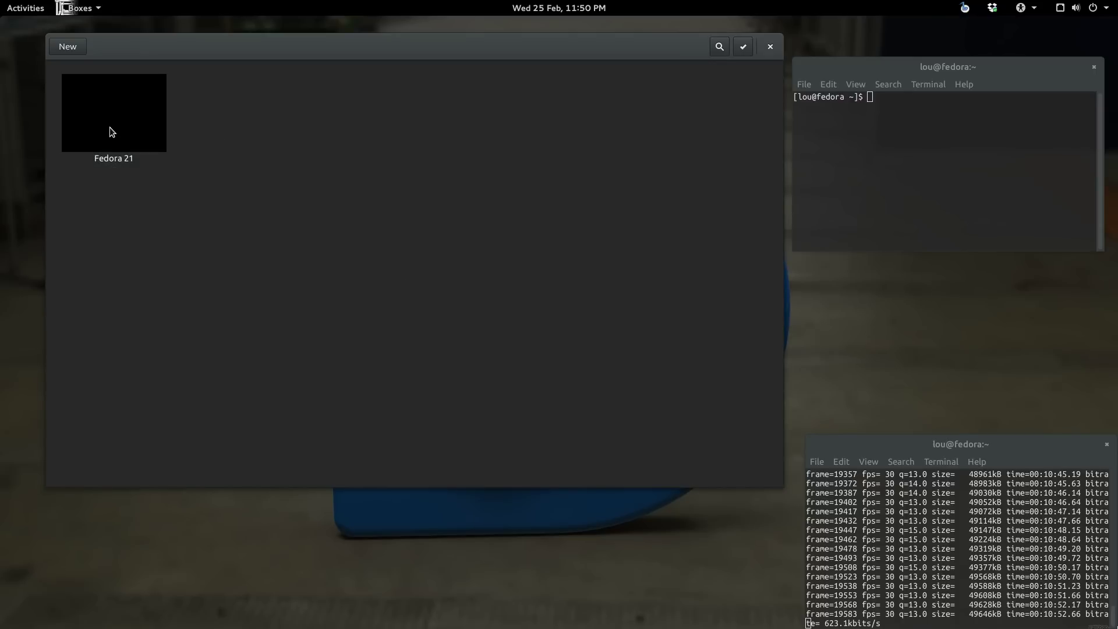
click(138, 124)
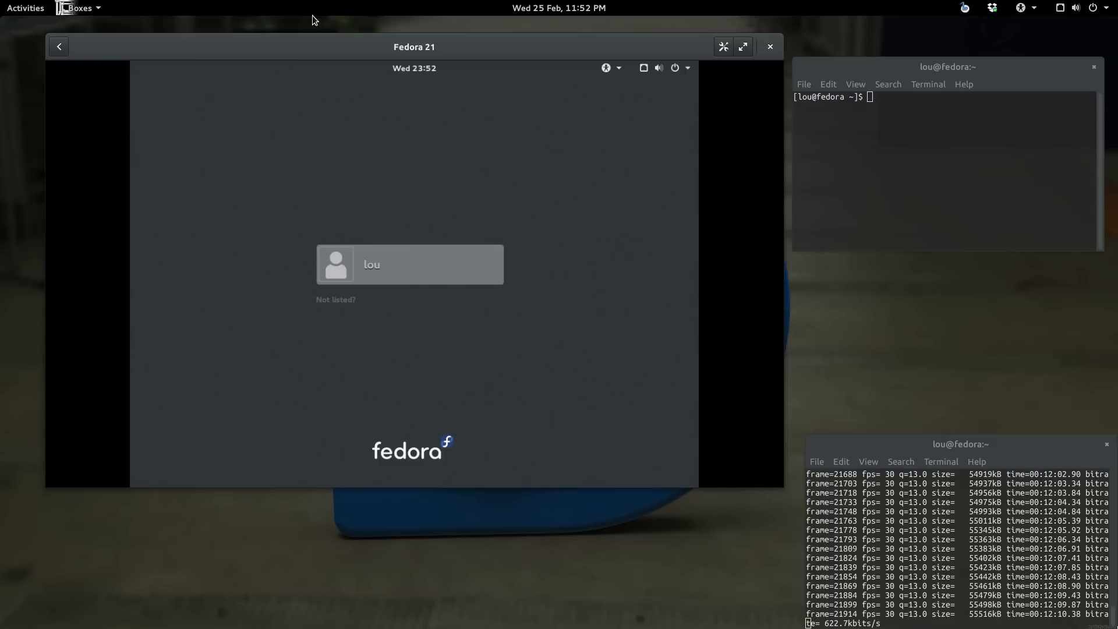
Step: Sign in to the Fedora 21 VM as the new user with the account password
click(431, 260)
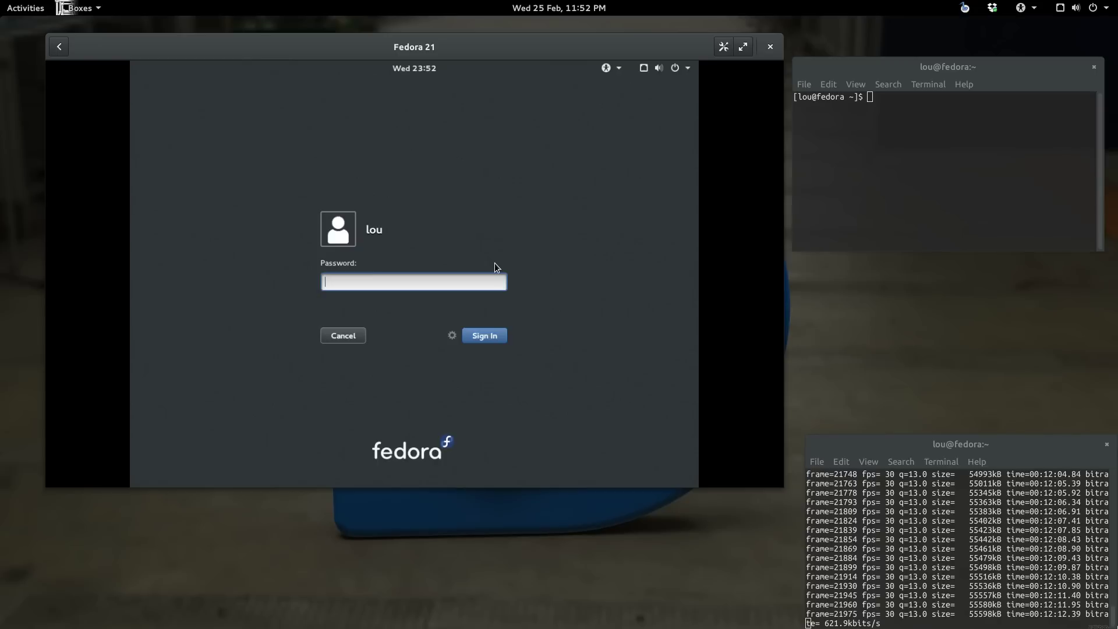
text(********)
key(Return)
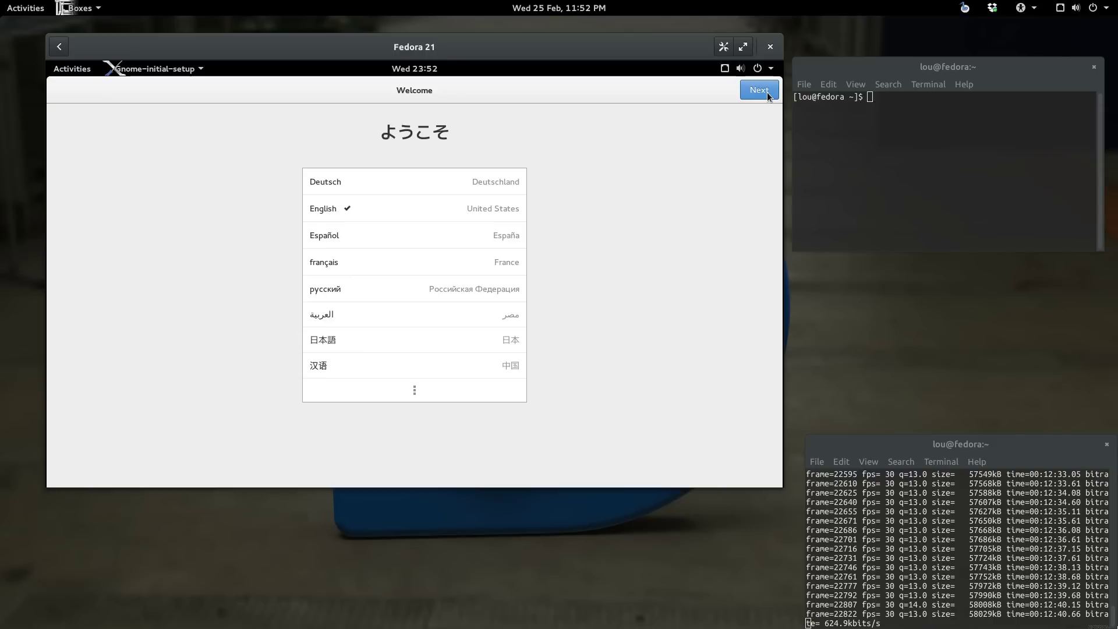
Step: Complete initial setup keeping English (United States), skipping online accounts, and start using Fedora
click(768, 94)
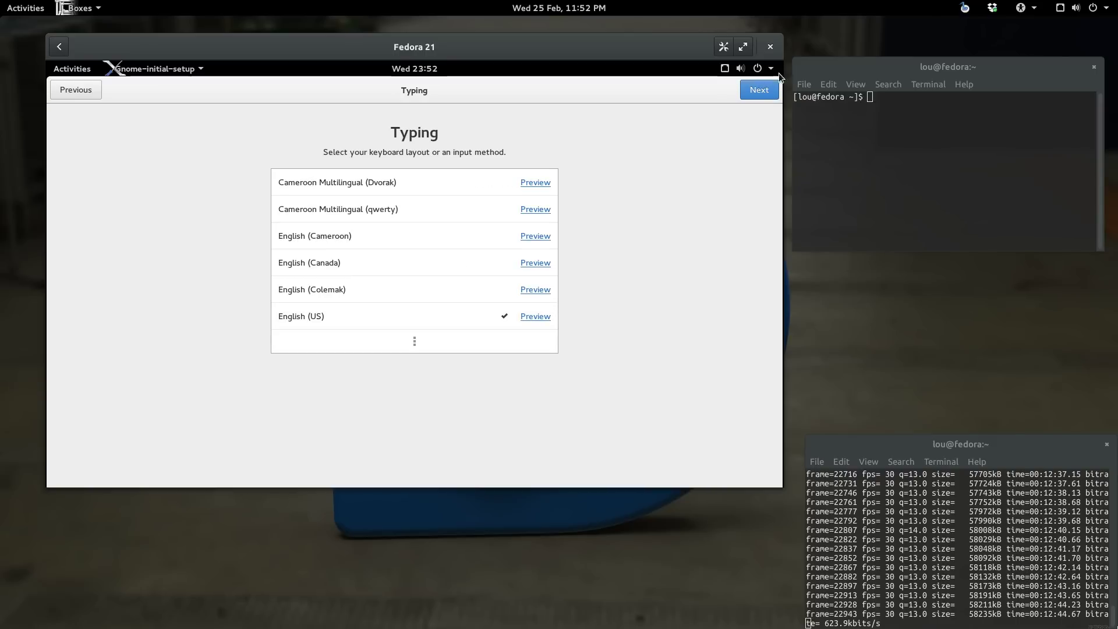
click(758, 90)
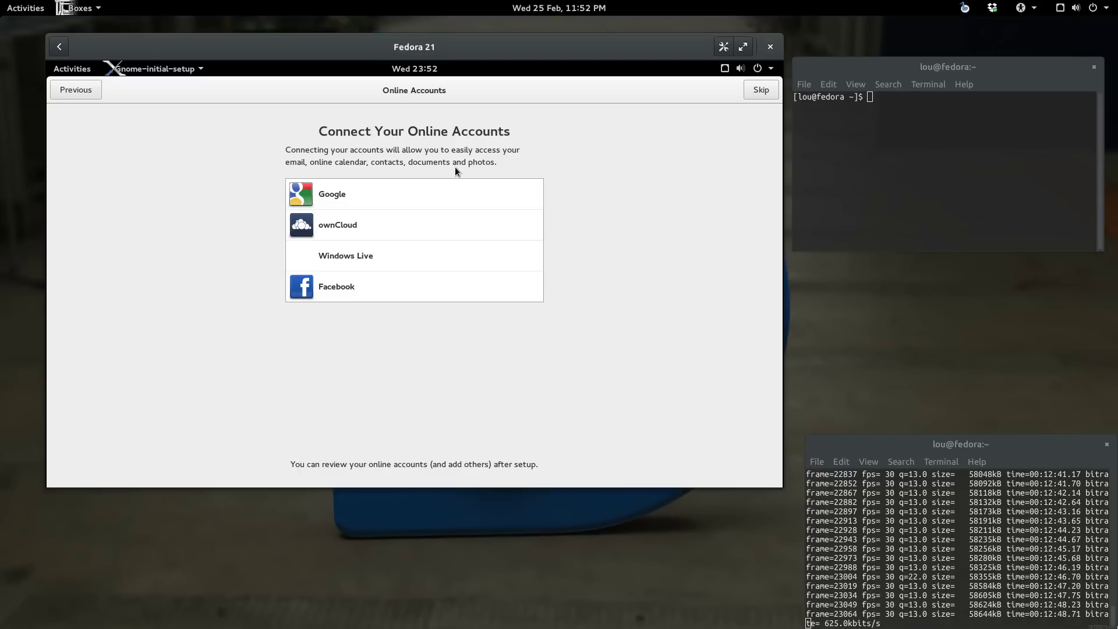
click(766, 93)
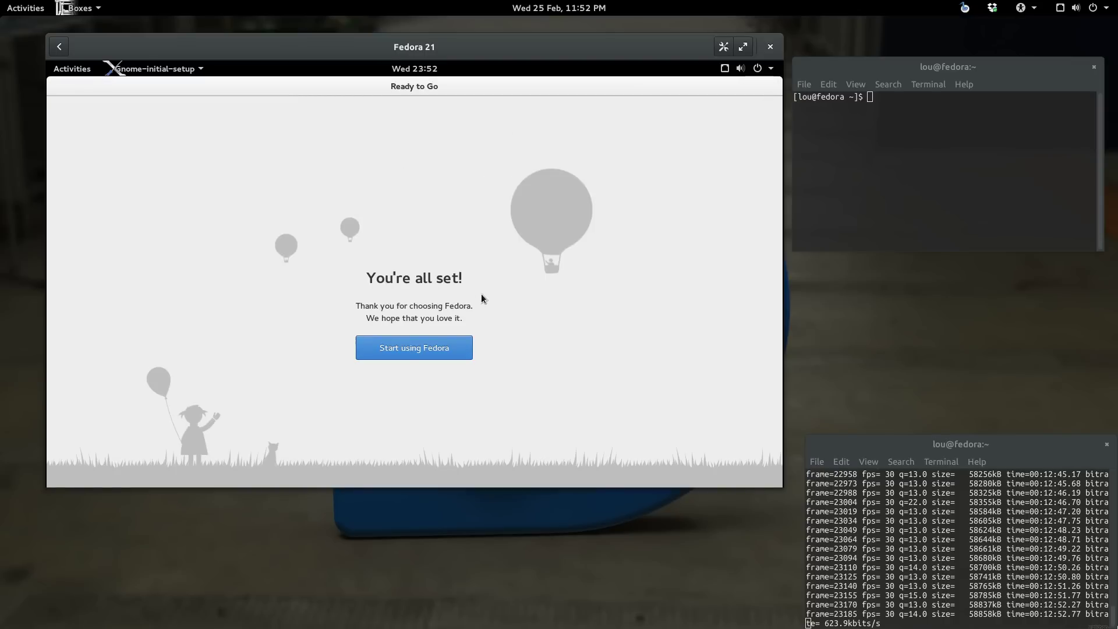
click(417, 348)
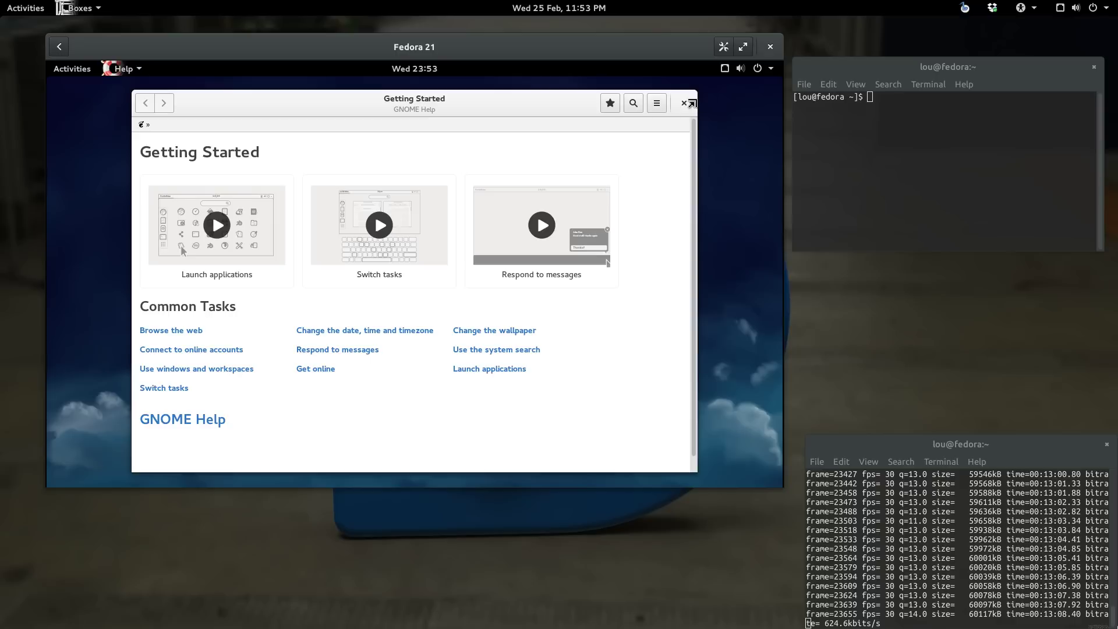
Step: Close the Getting Started help window and bring up the guest's Activities overview
click(685, 103)
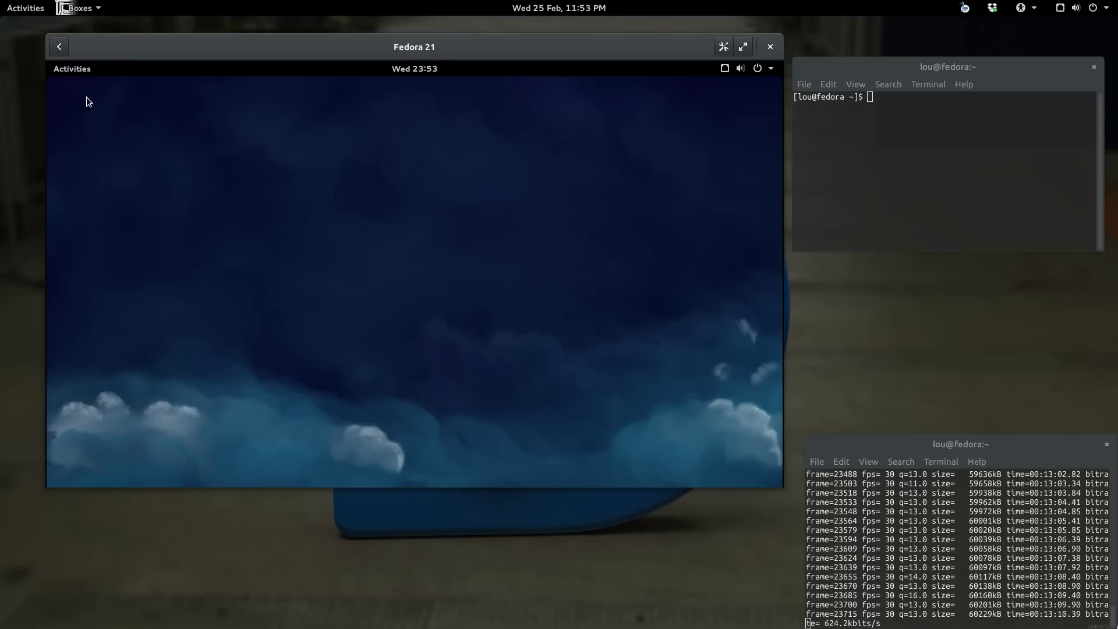
click(75, 72)
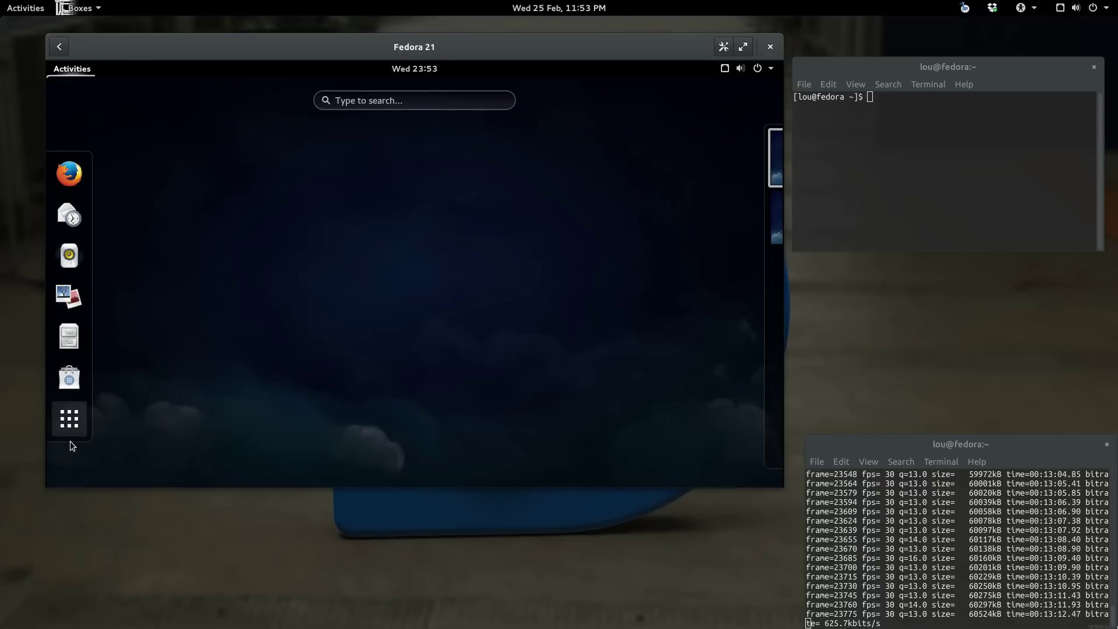
Step: Refresh the update list in the guest's Software app, then close Software
click(57, 379)
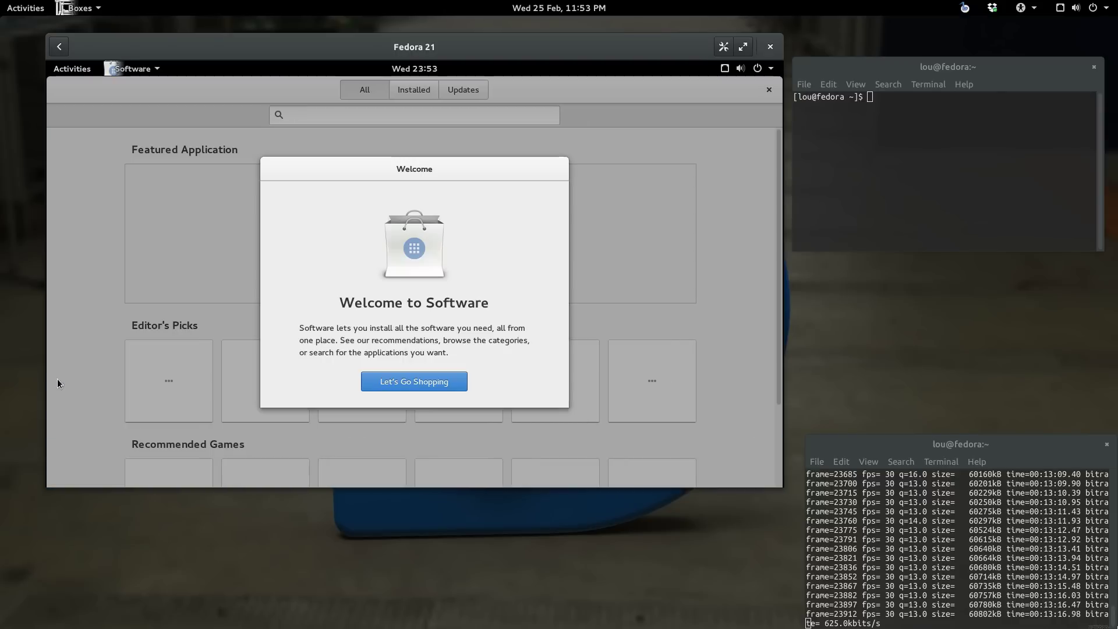
click(423, 382)
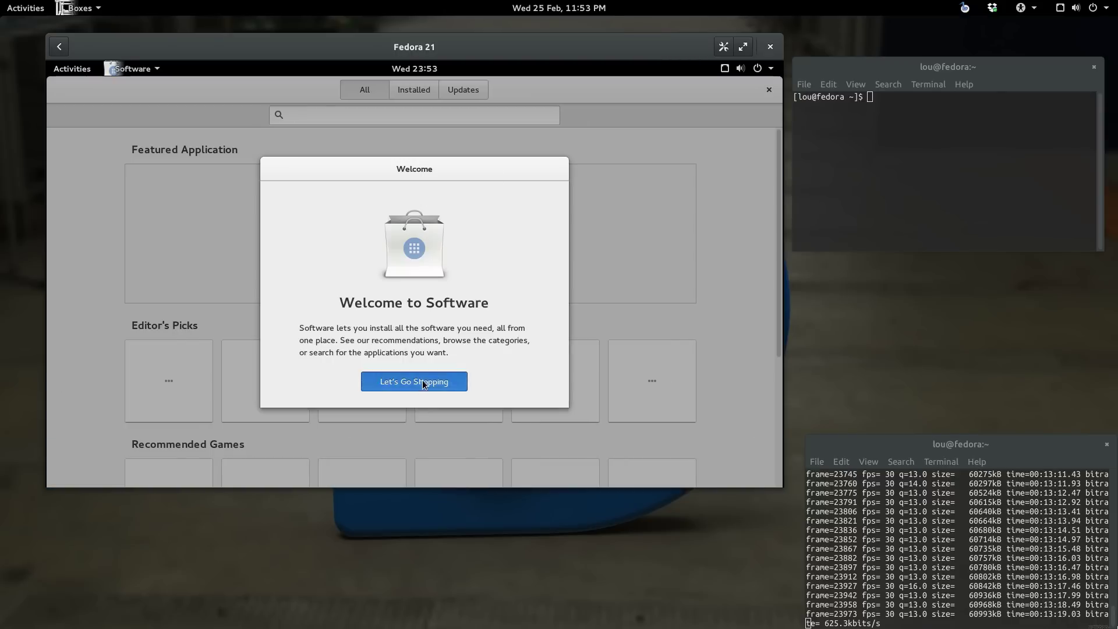
click(480, 92)
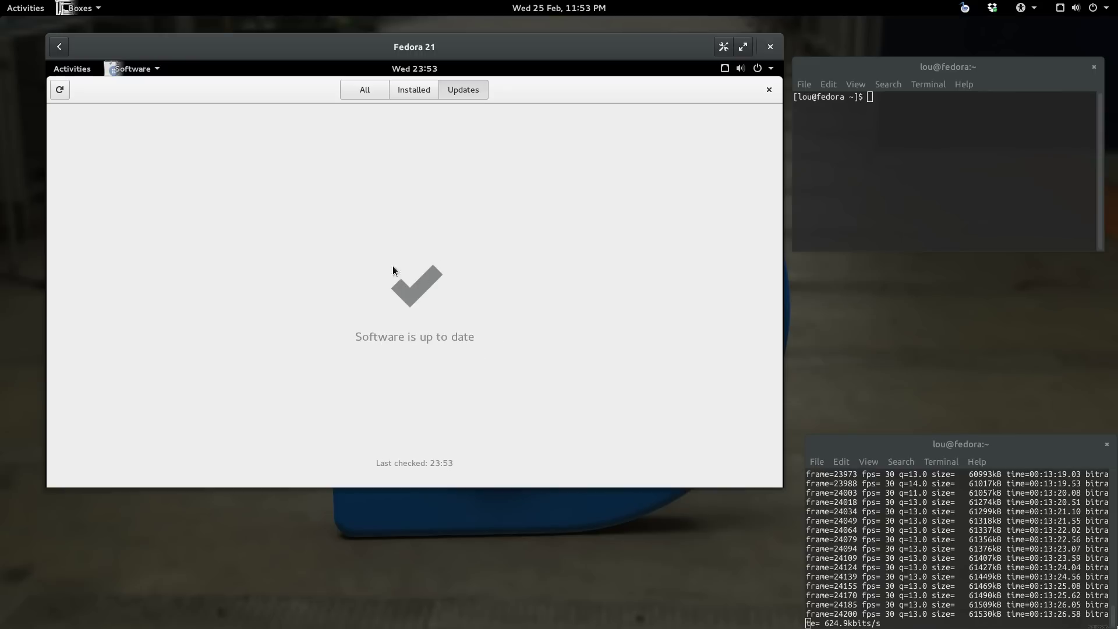
click(60, 90)
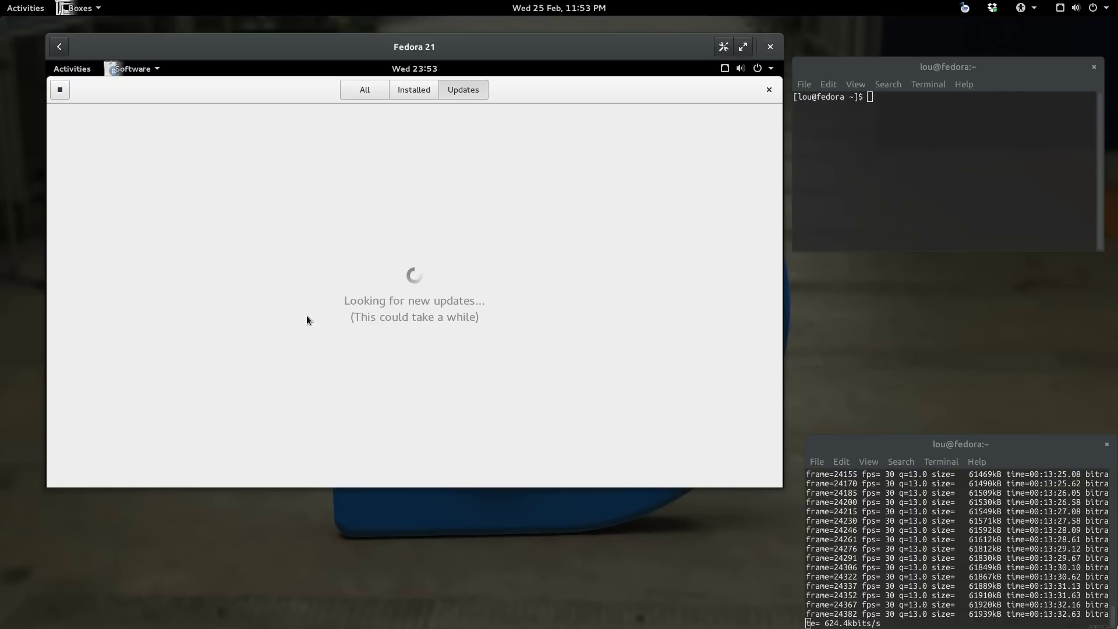
click(770, 91)
Step: Launch Firefox in the guest and close it with both tabs, then show all applications
click(82, 62)
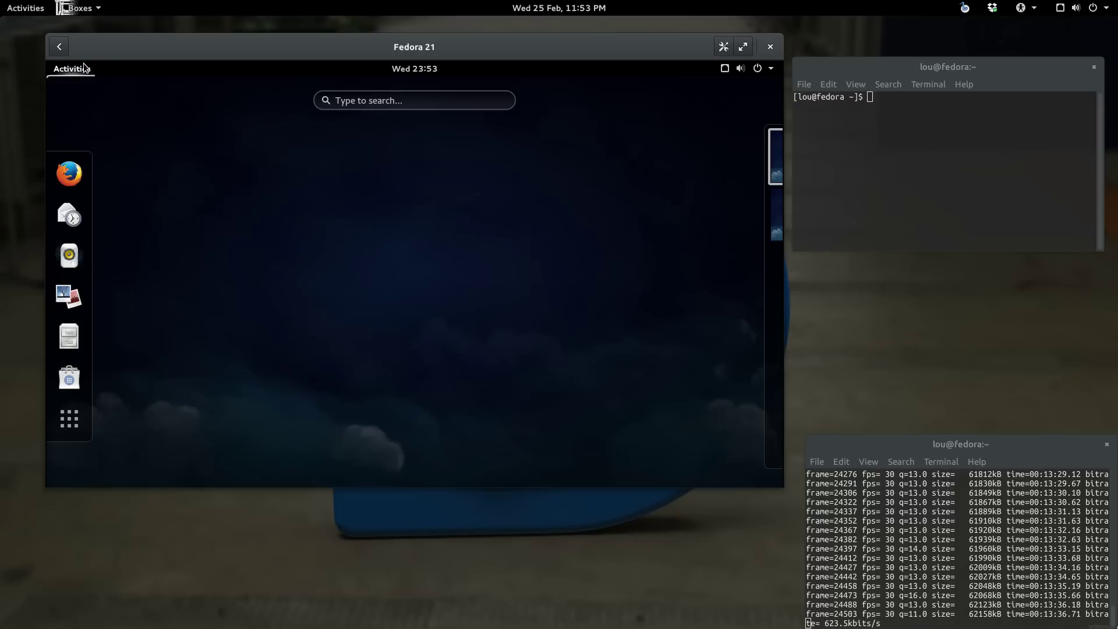
click(65, 172)
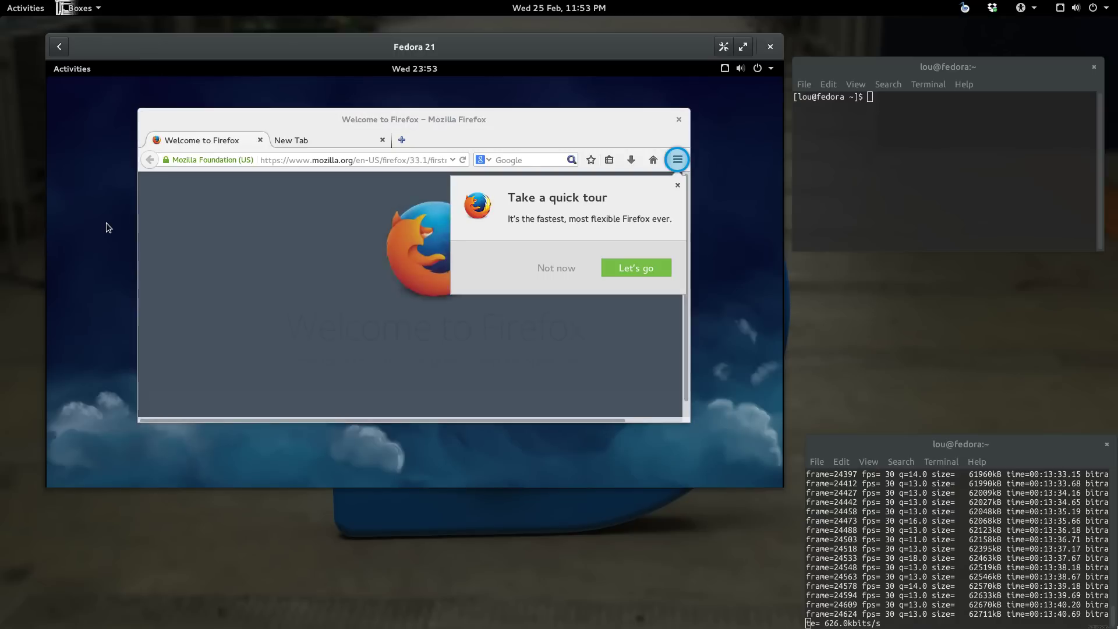
click(677, 120)
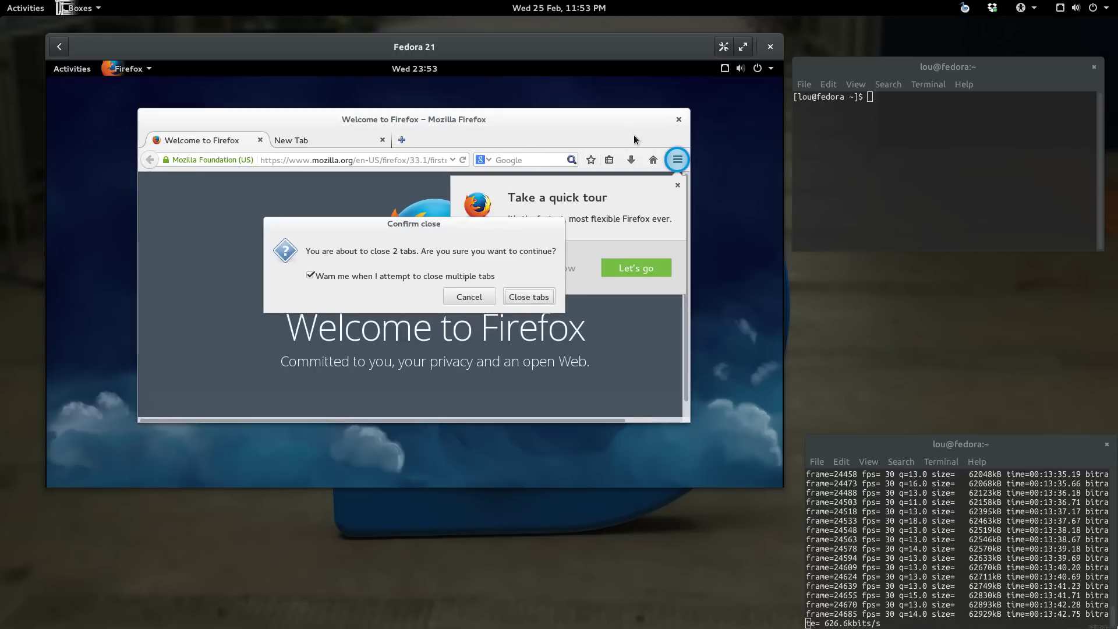
click(528, 296)
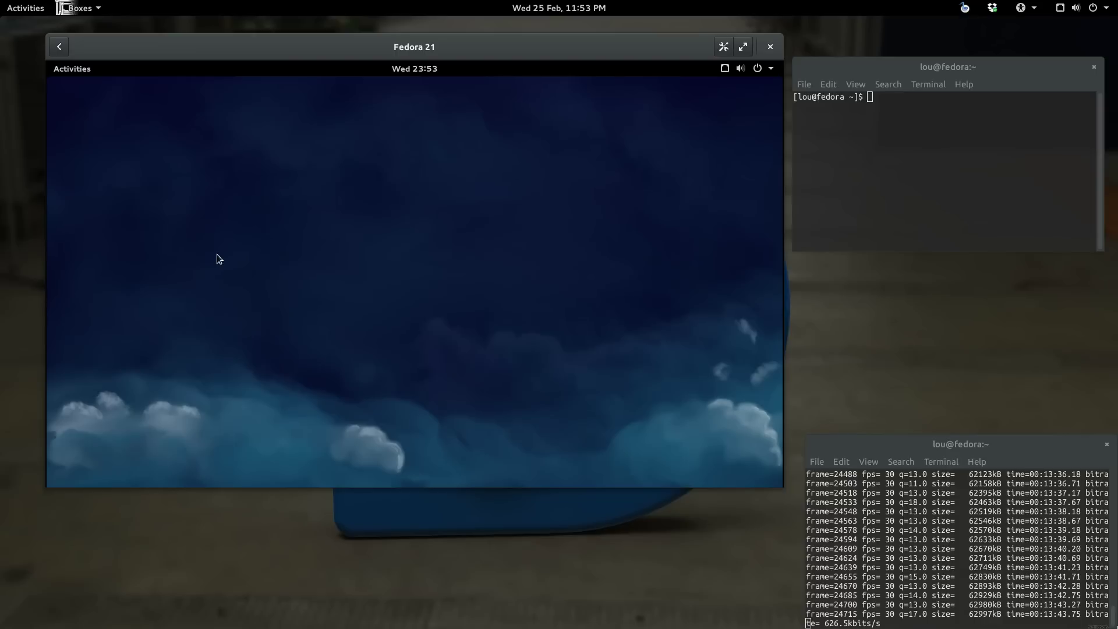
click(67, 70)
click(83, 414)
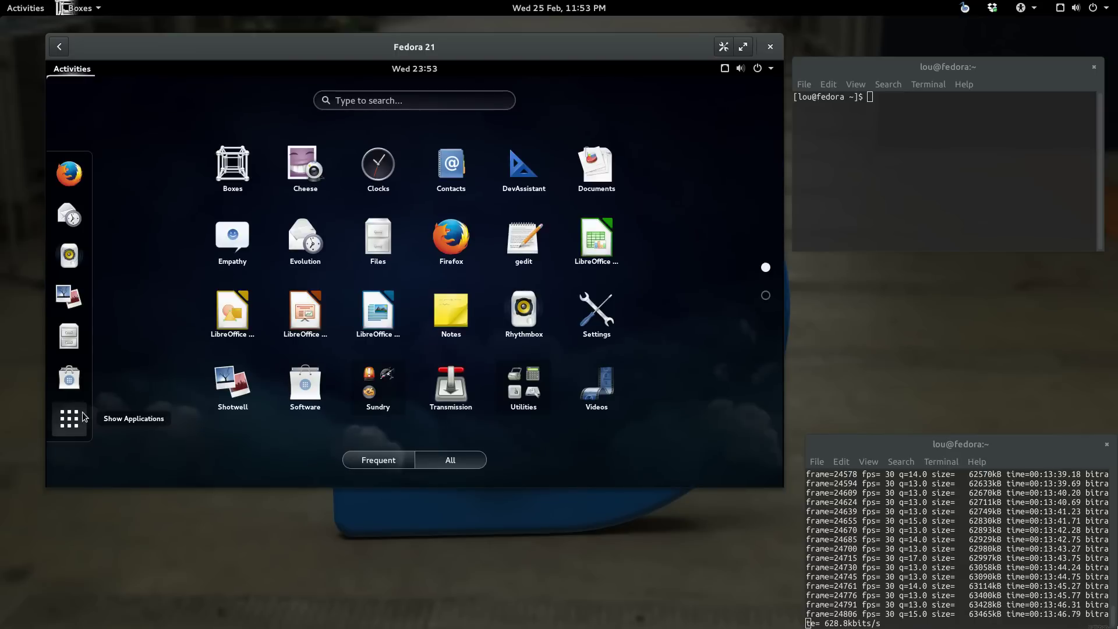
Step: Open Terminal by searching 'ter', maximizing its window and restoring it again
text(ter)
click(426, 201)
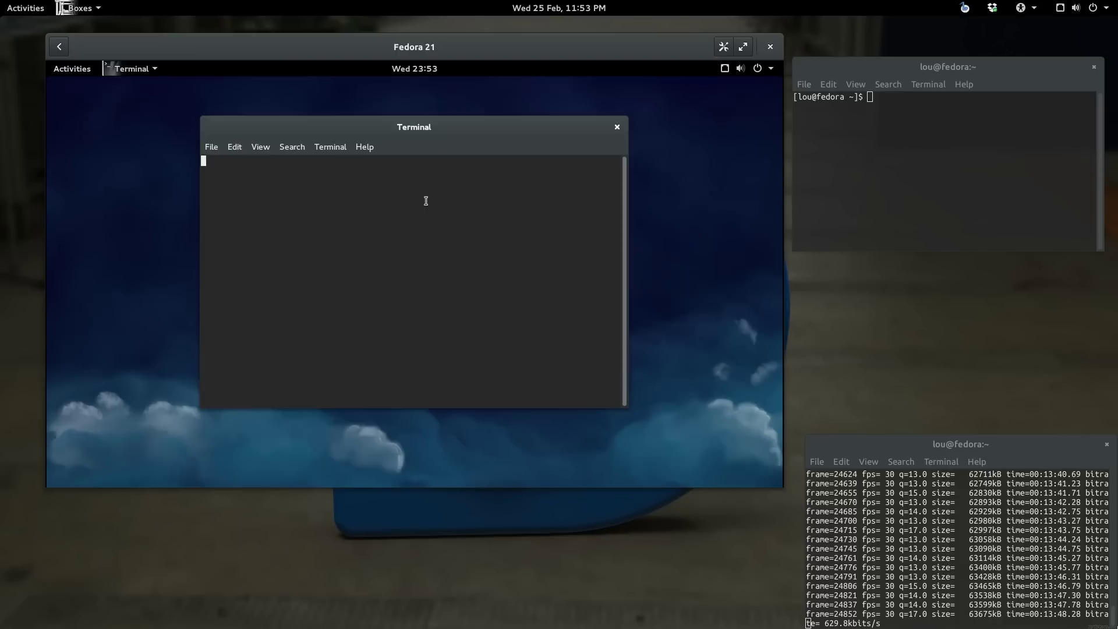
double_click(454, 130)
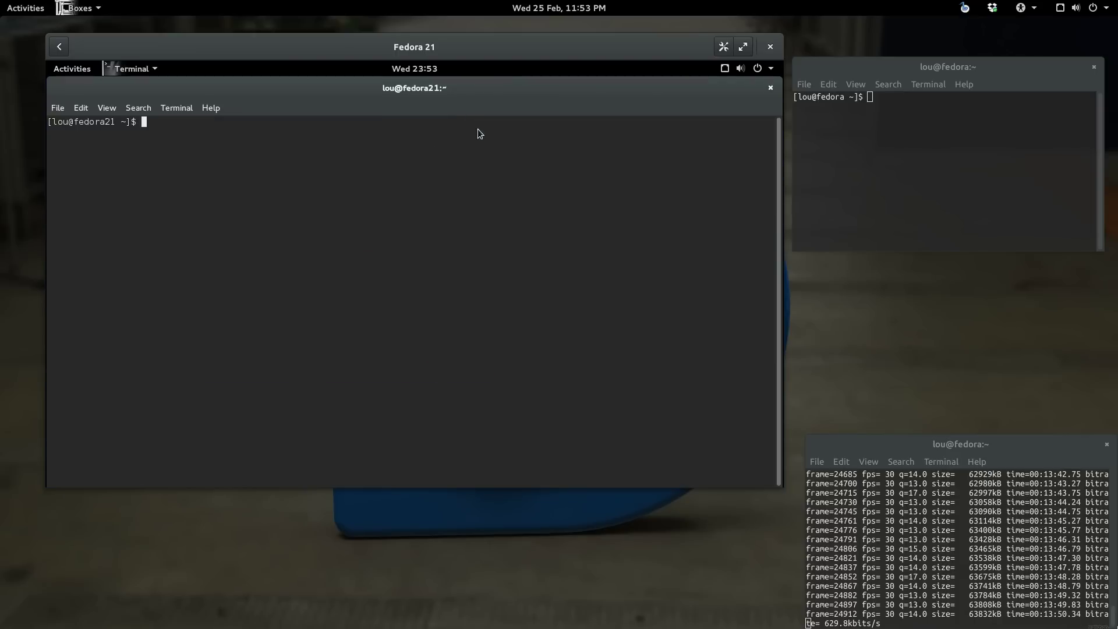
double_click(511, 83)
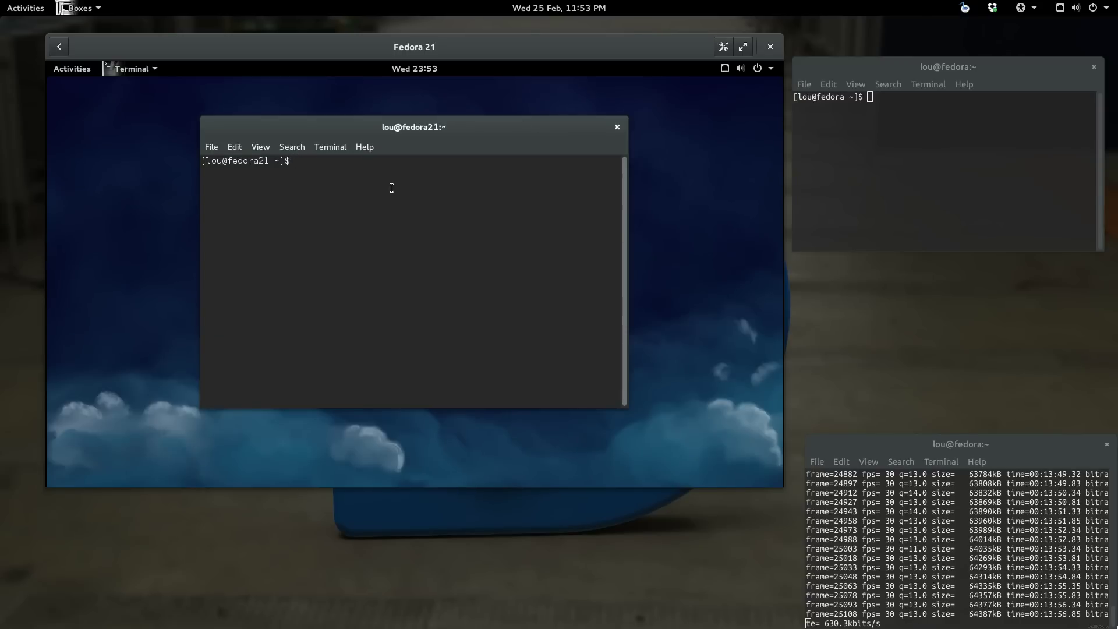
Step: Run sudo yum update, re-entering the administrator password after the first rejection
text(sudo yu)
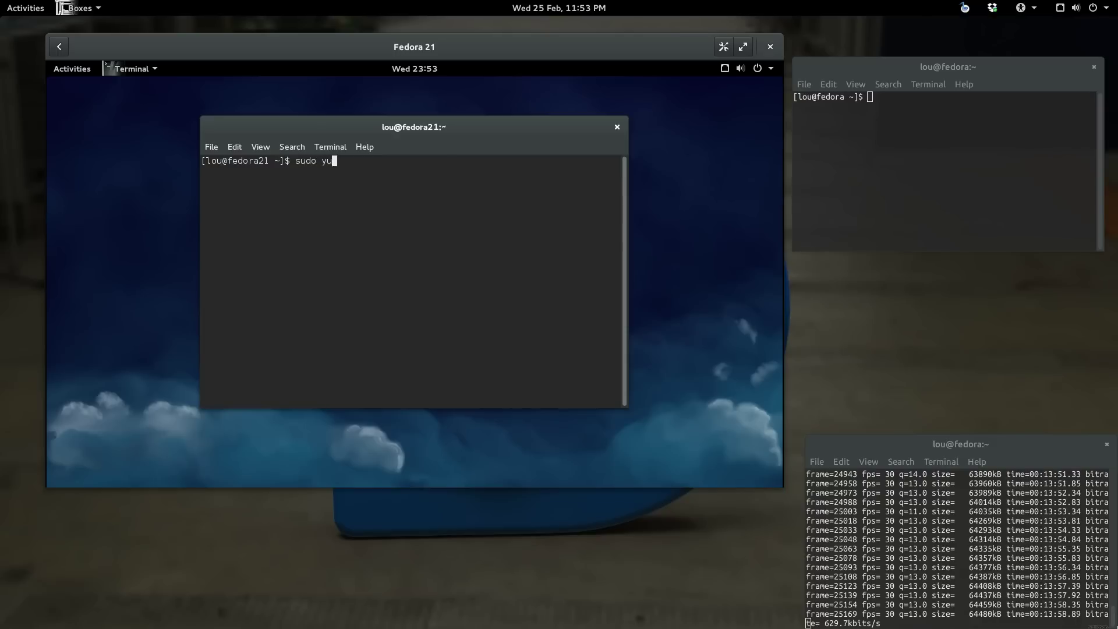
text(m update)
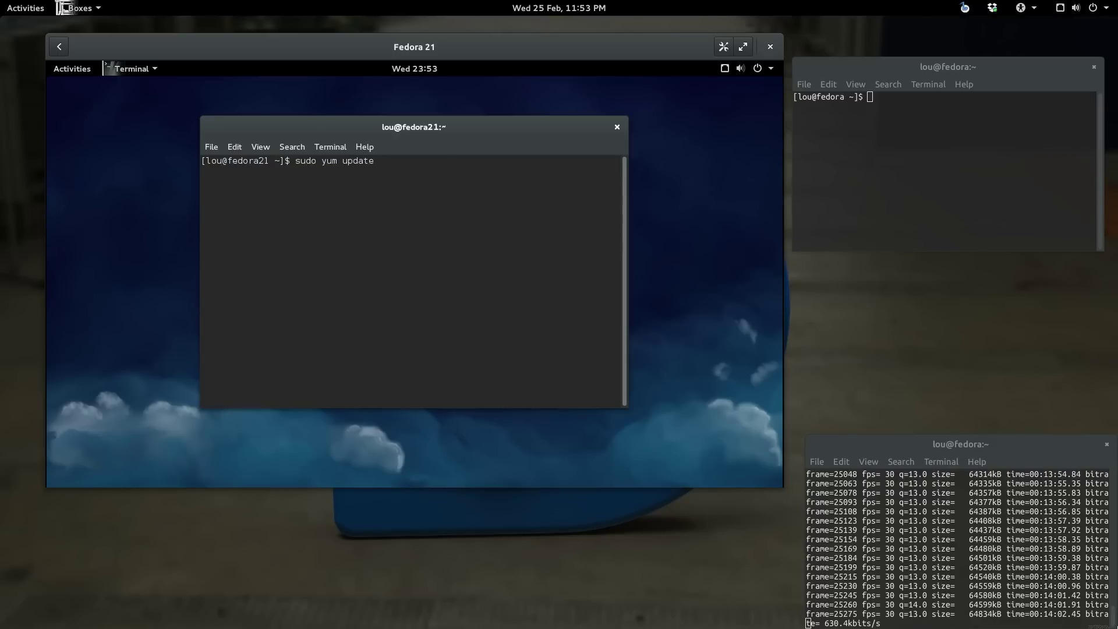
key(Return)
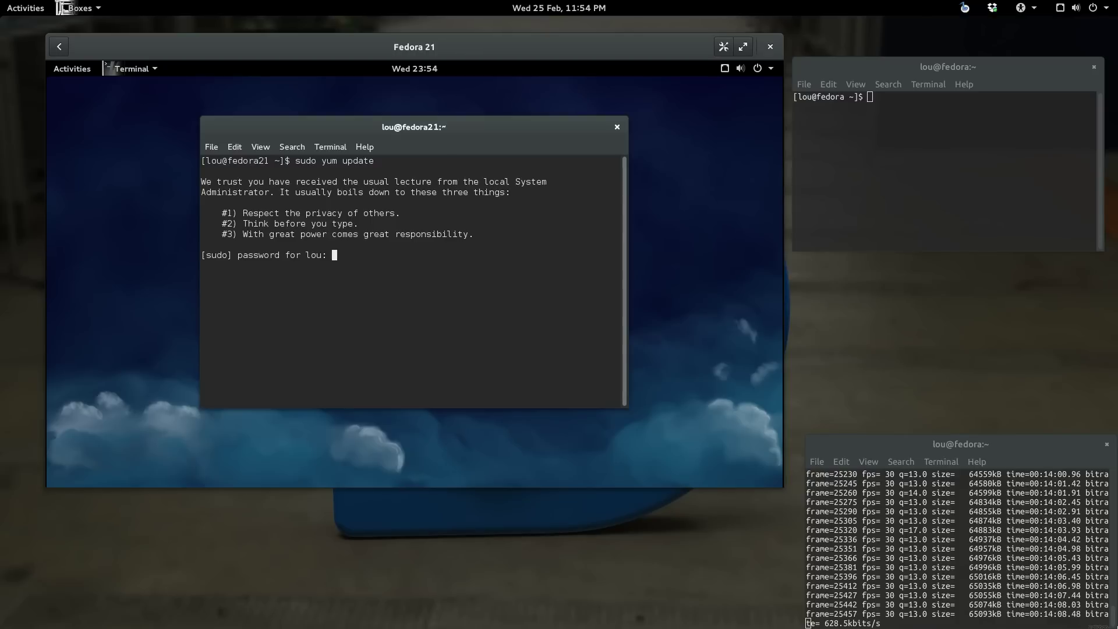
key(Return)
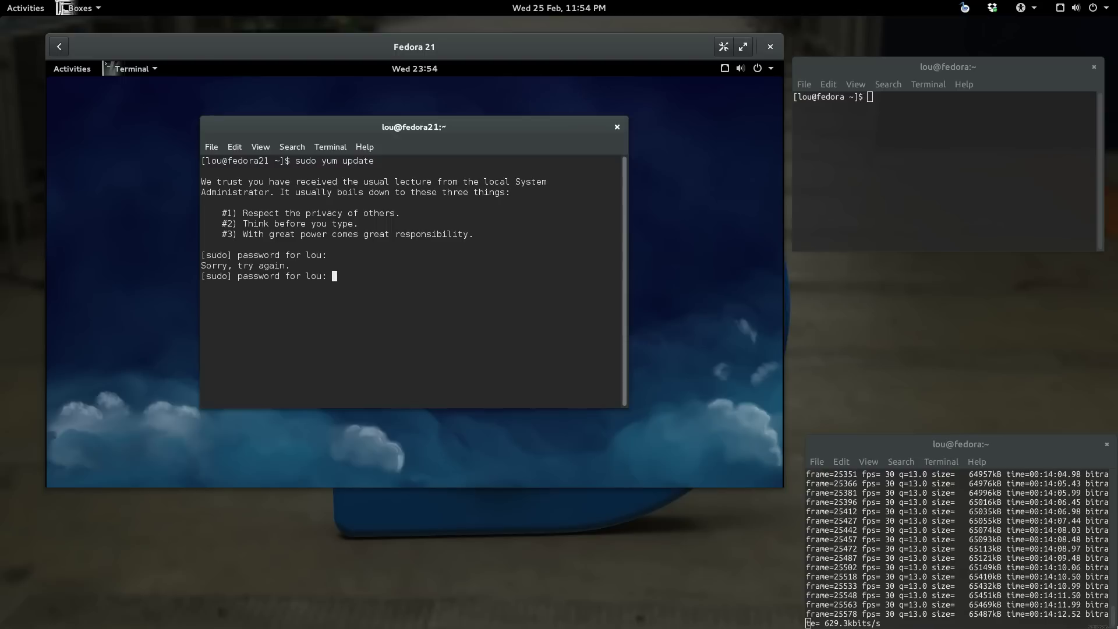
key(Return)
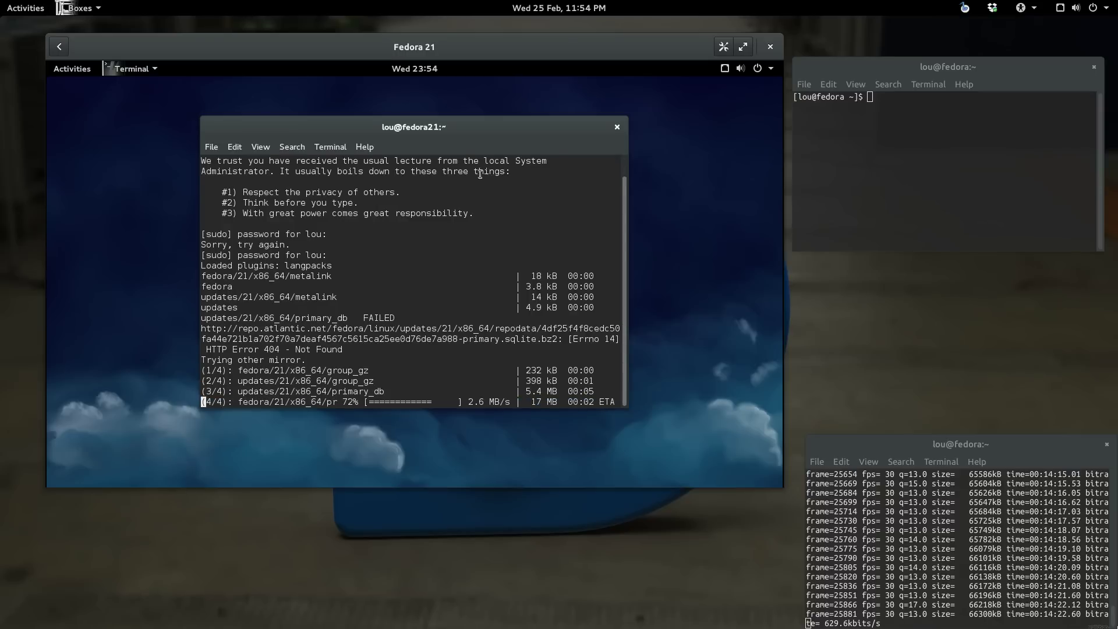
Step: Move the guest terminal up and right while yum prepares the 497-upgrade, 702 M summary
drag(511, 126, 575, 90)
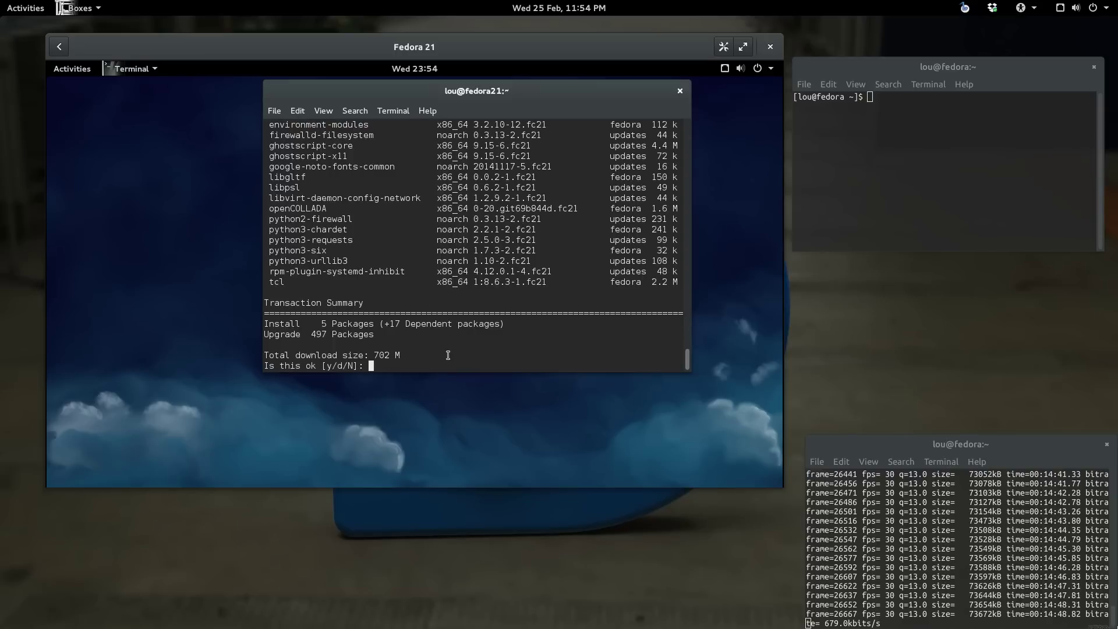
Step: Confirm the update with y and shift the terminal right as the 519 packages download
text(y)
key(Return)
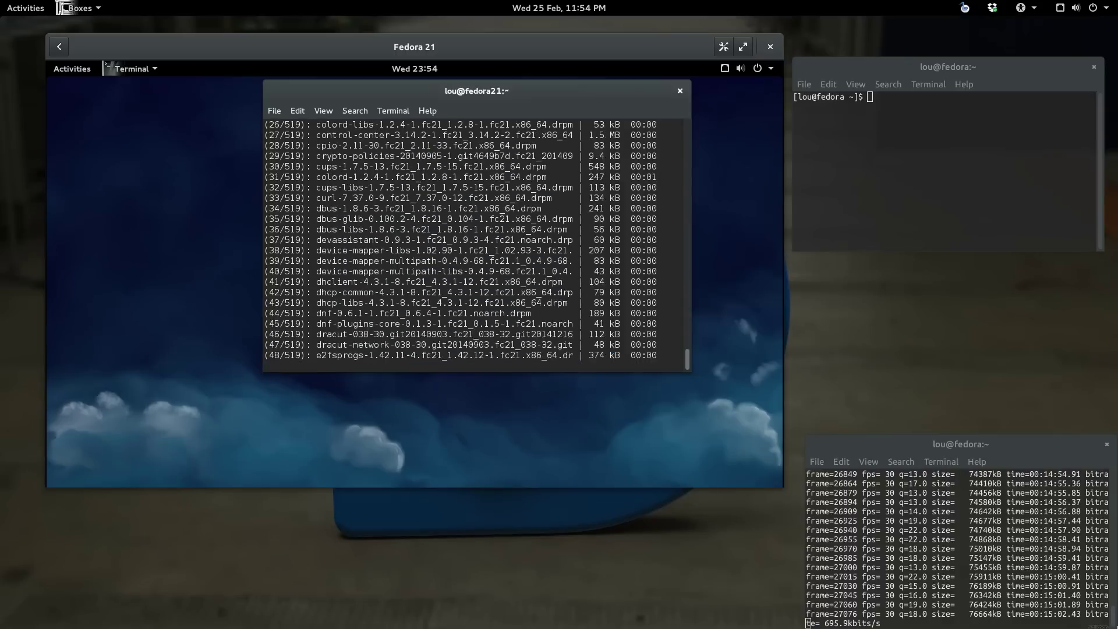
drag(600, 95, 678, 95)
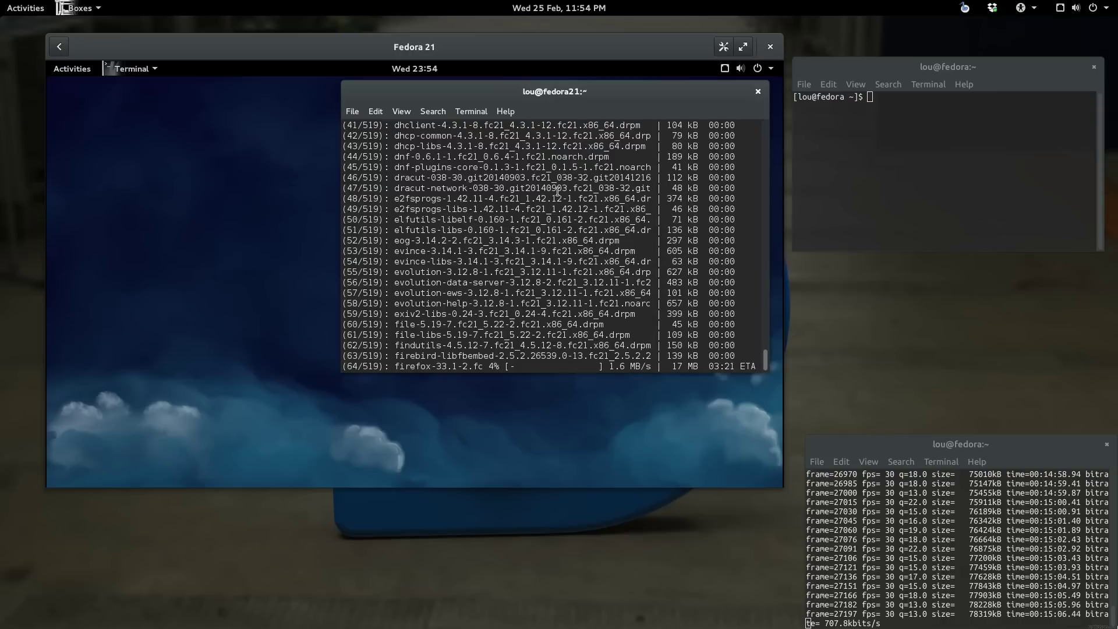